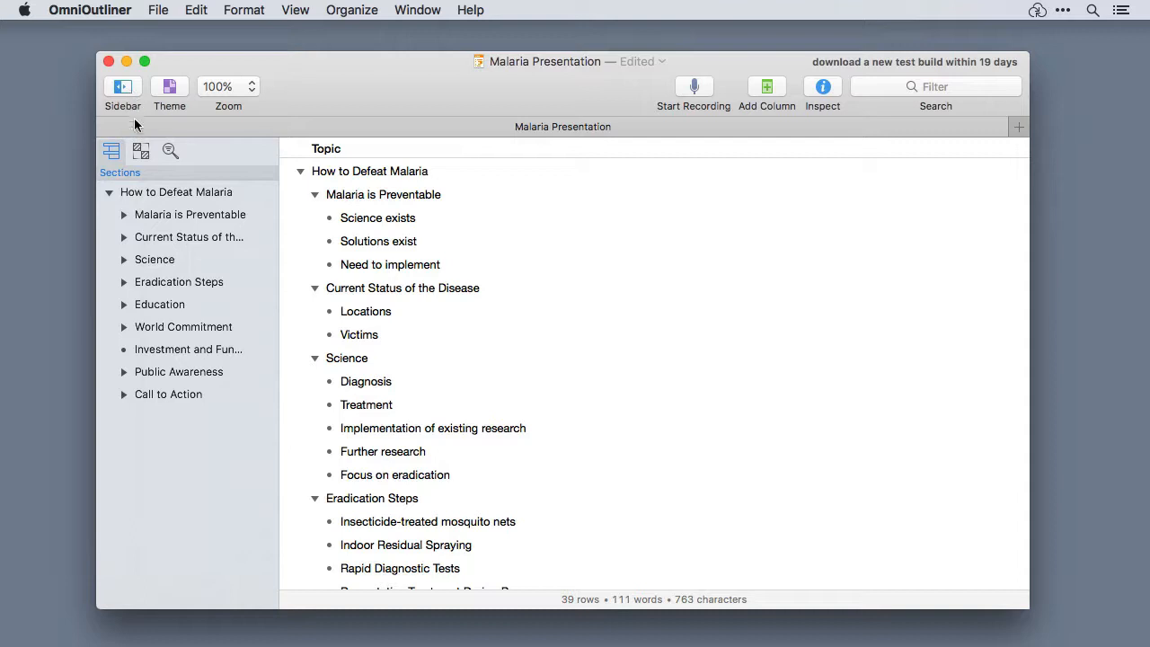
# Step: Format the Level 2 Rows style with bold text and a red background
pyautogui.click(140, 155)
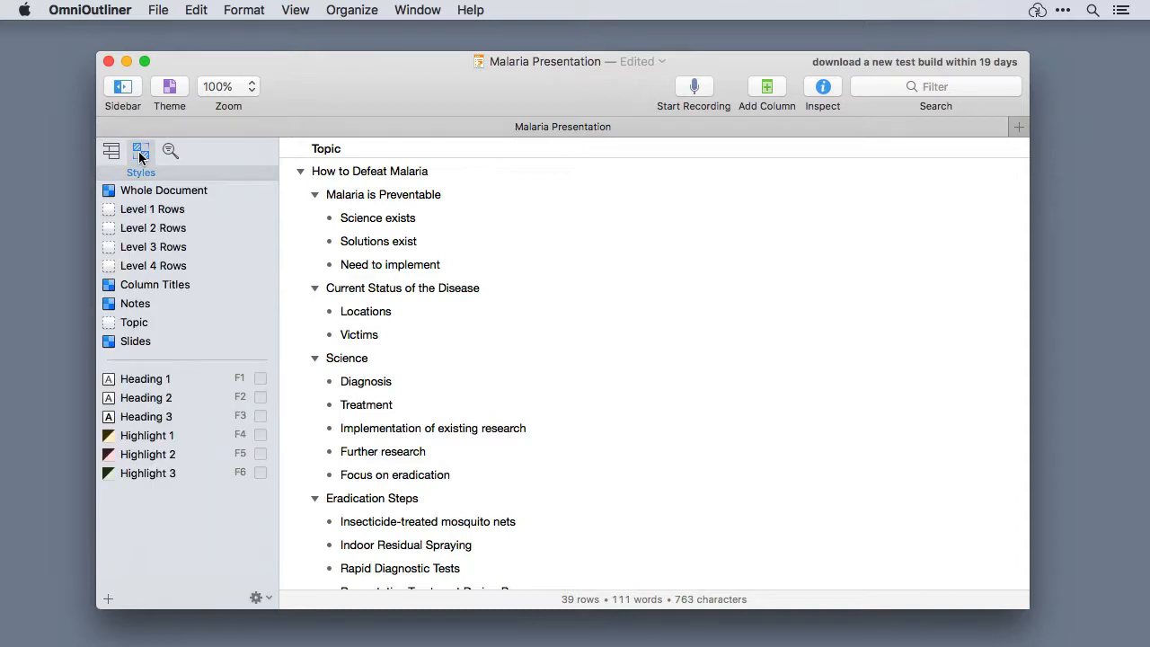
pyautogui.click(141, 228)
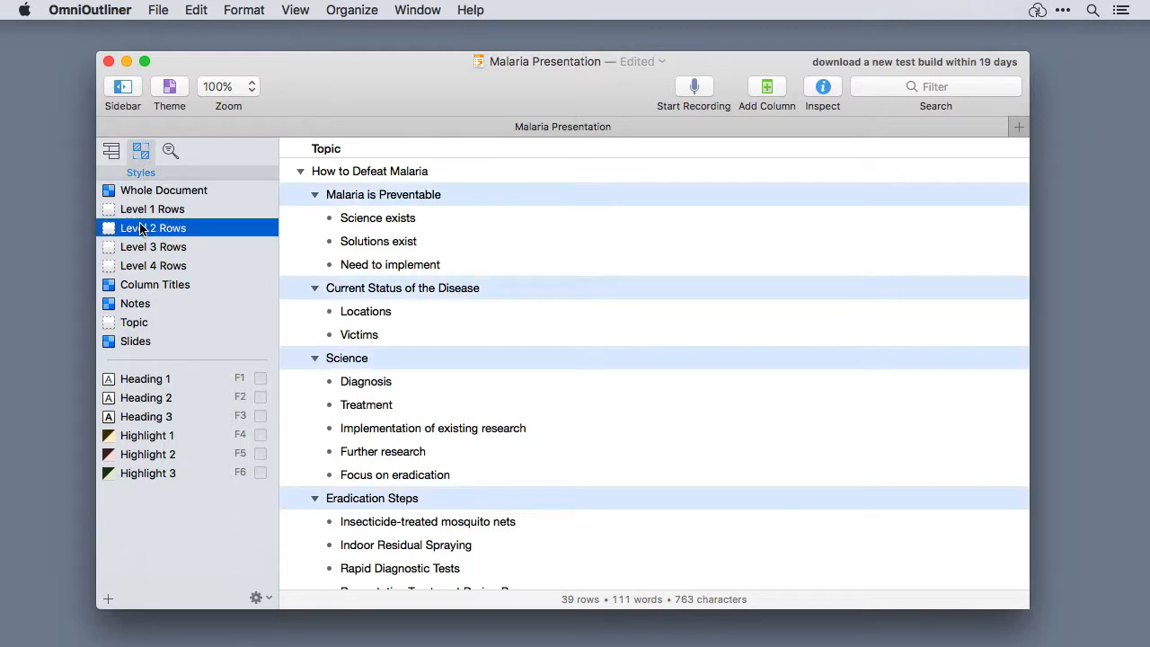
pyautogui.scroll(-10, 412, 331)
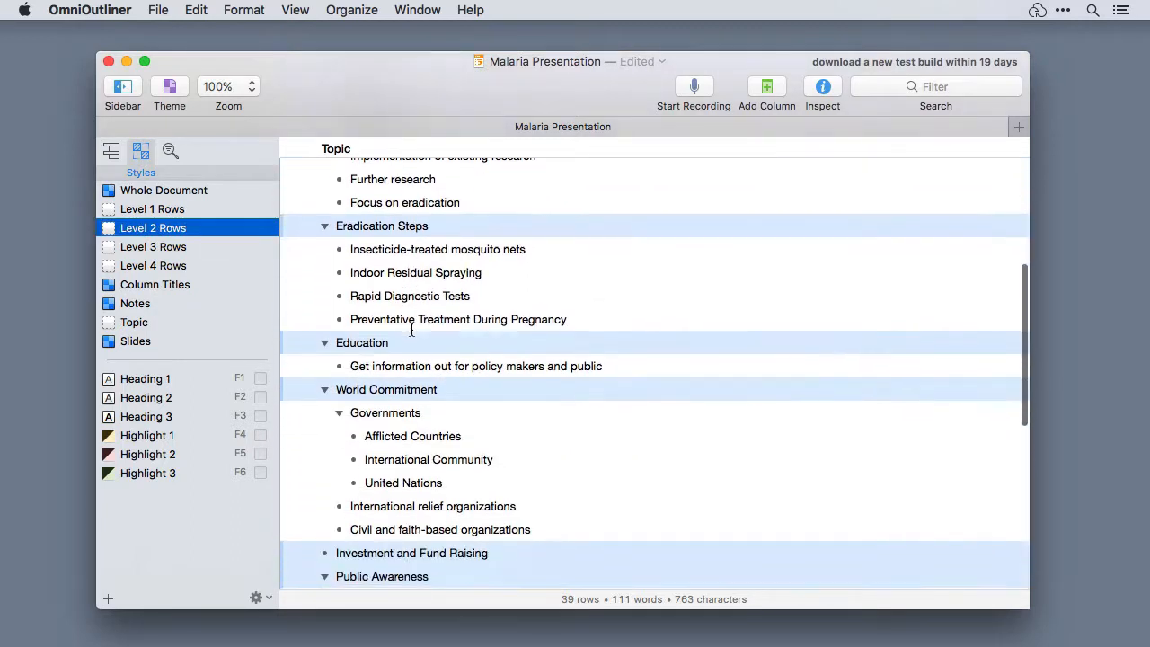
pyautogui.scroll(10, 411, 331)
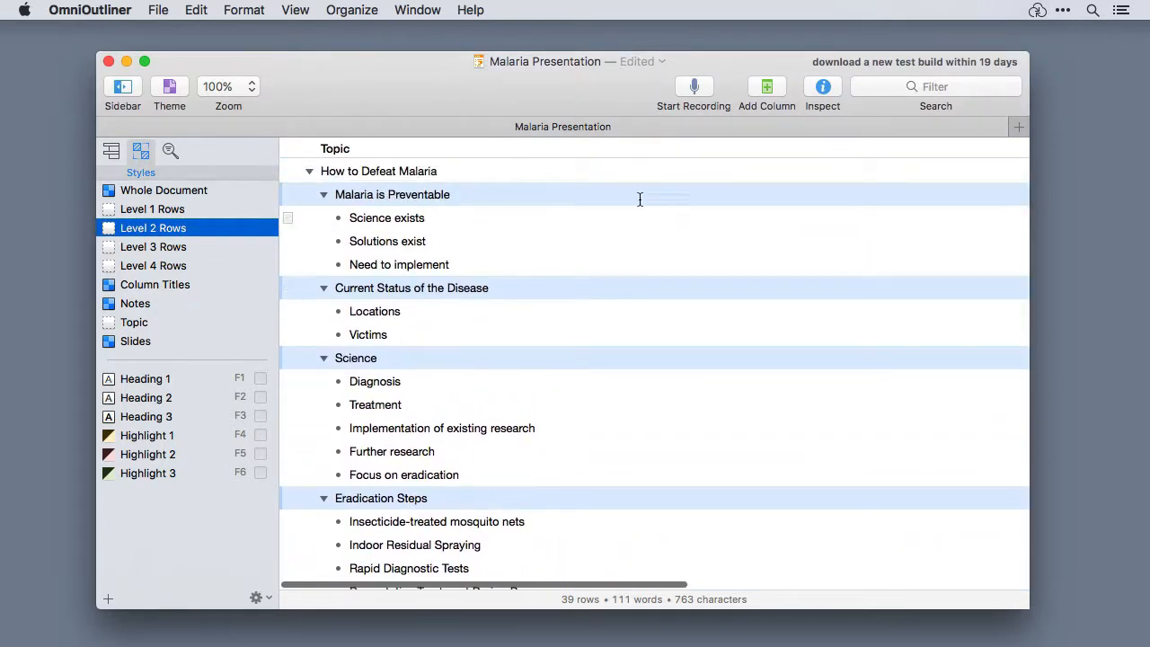
pyautogui.click(823, 89)
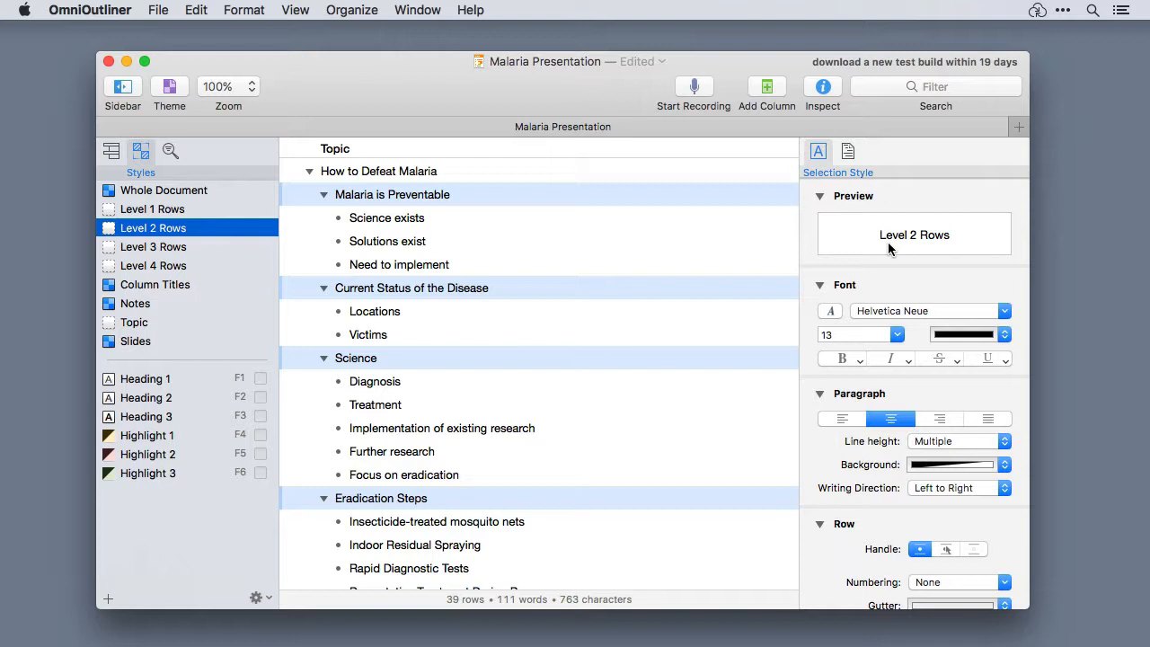
pyautogui.click(845, 359)
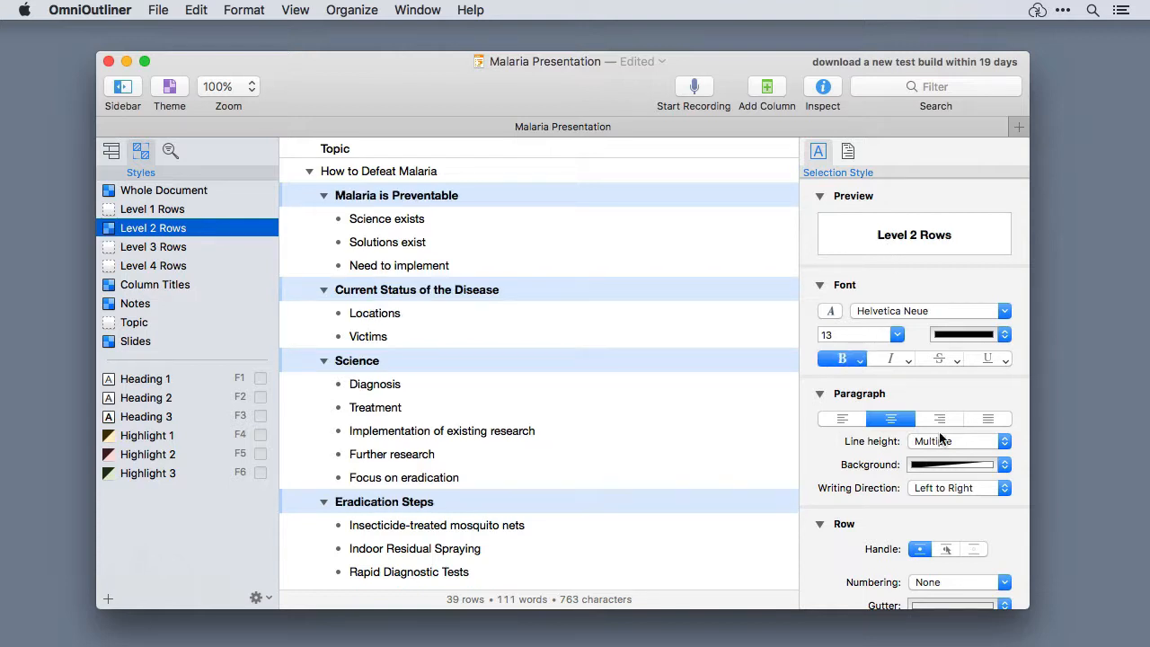
pyautogui.click(1002, 464)
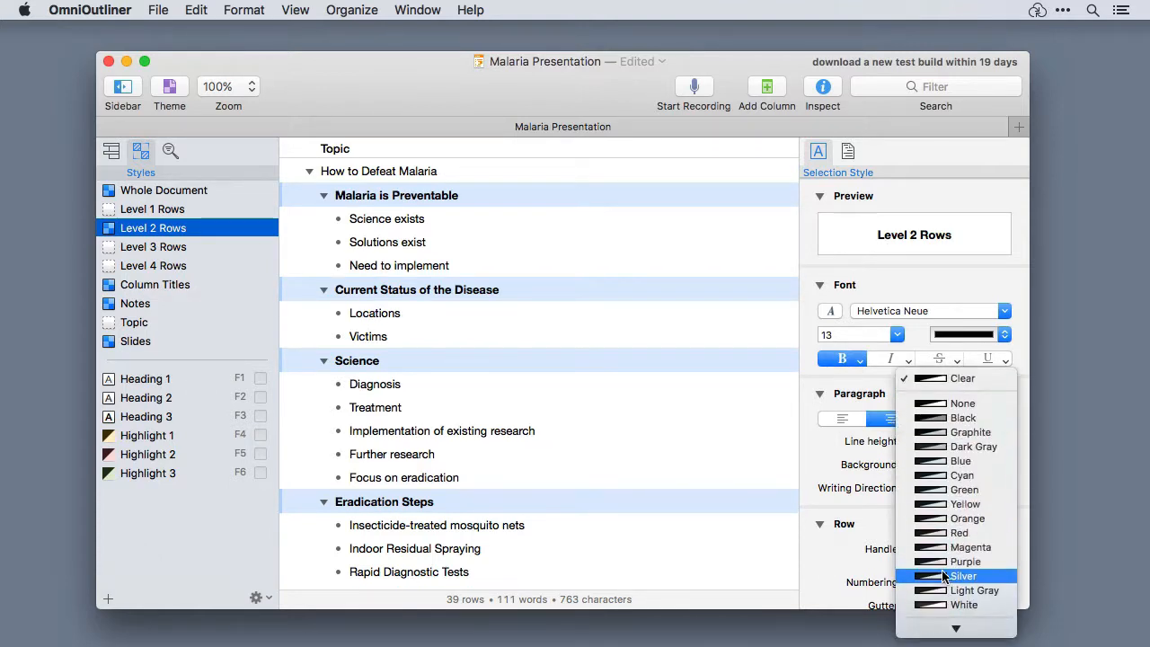
pyautogui.click(947, 535)
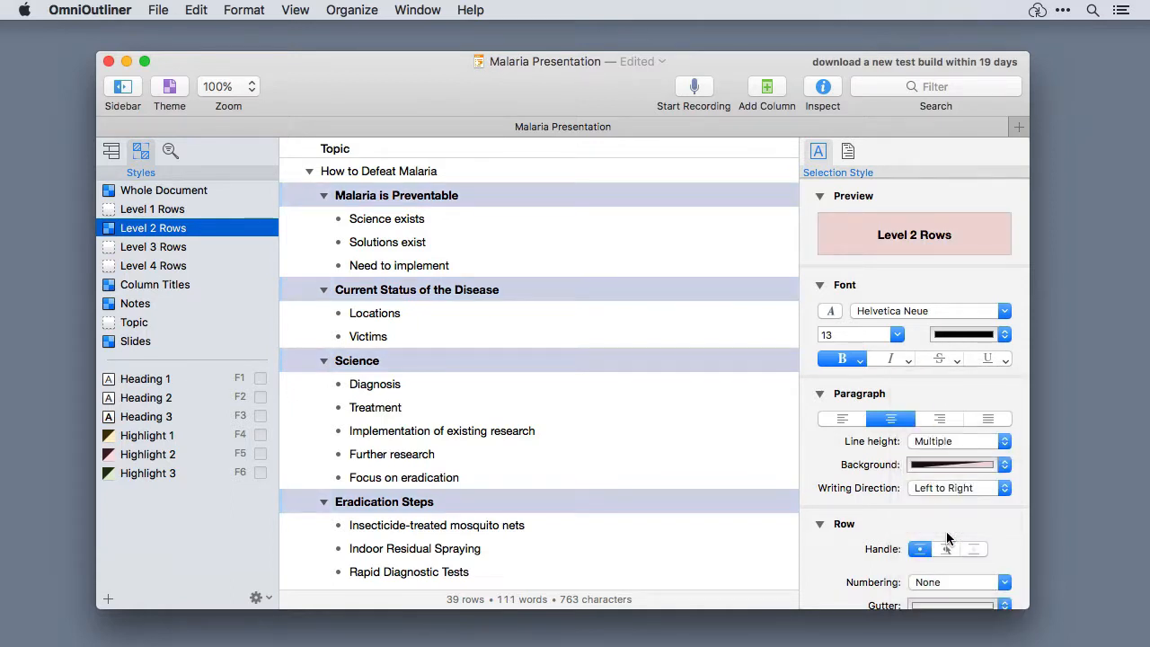
pyautogui.click(298, 171)
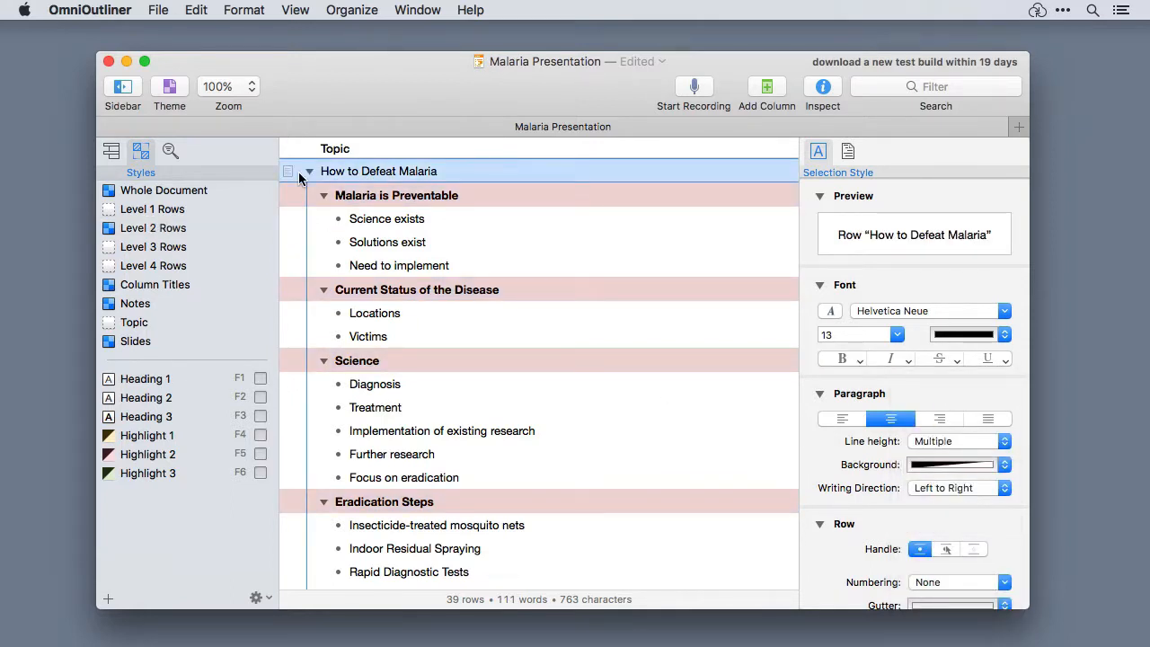
pyautogui.press('F6')
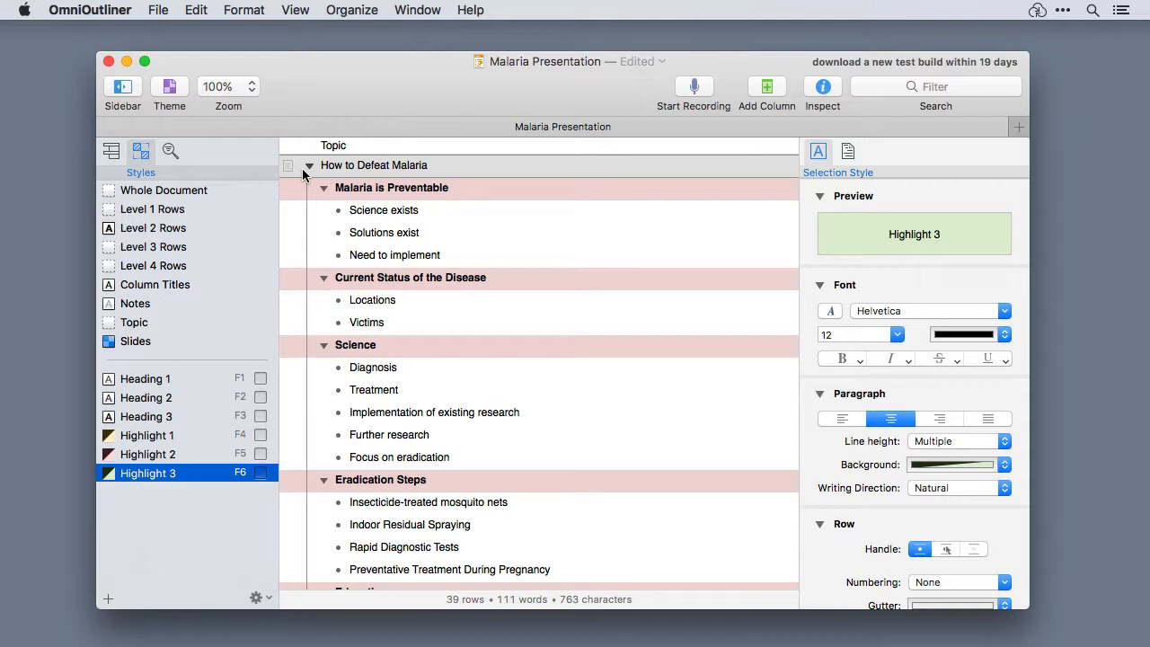
# Step: Set the font of the Whole Document style to Baskerville and check the outline down to its last rows
pyautogui.click(177, 193)
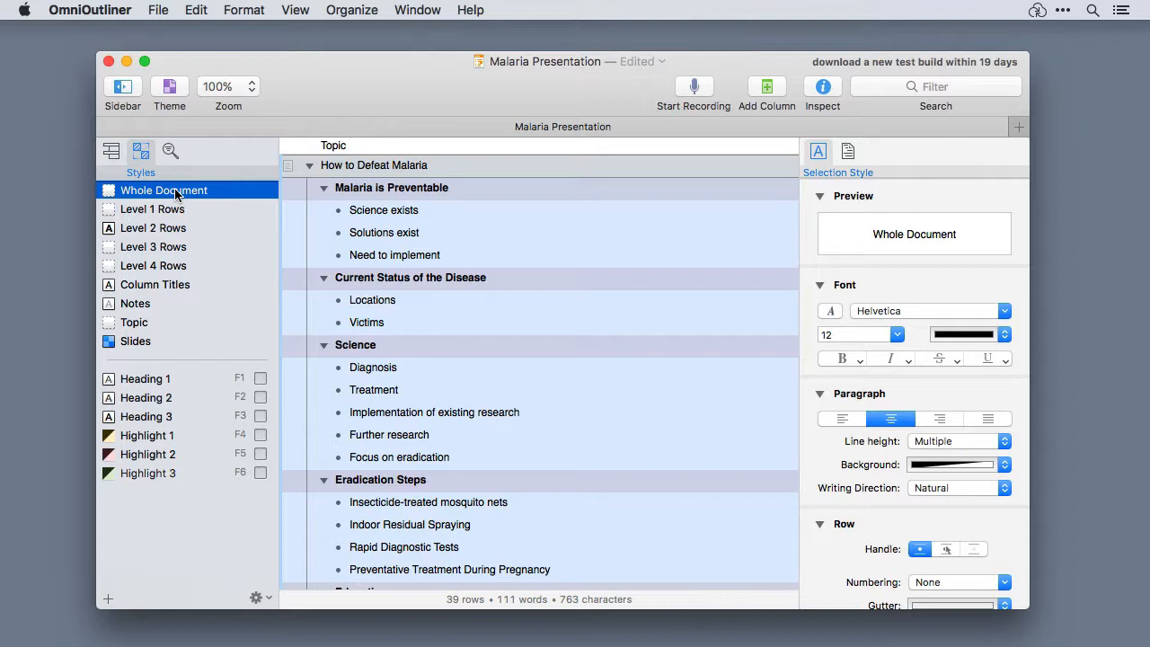
pyautogui.click(999, 311)
pyautogui.moveTo(968, 363)
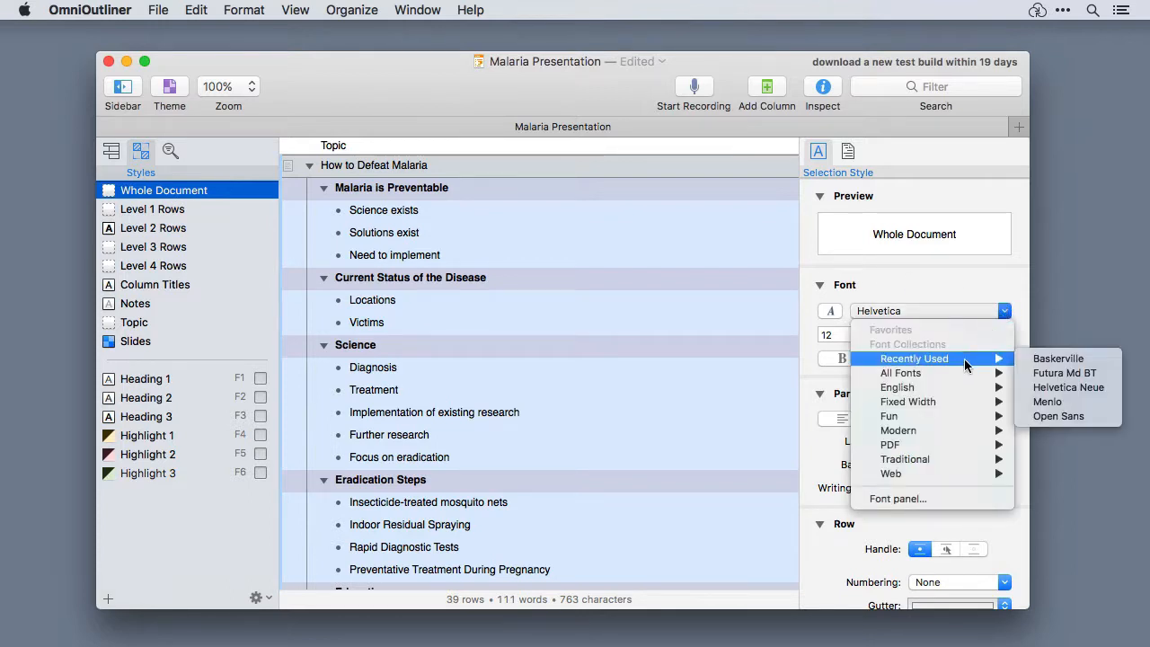
pyautogui.click(1042, 360)
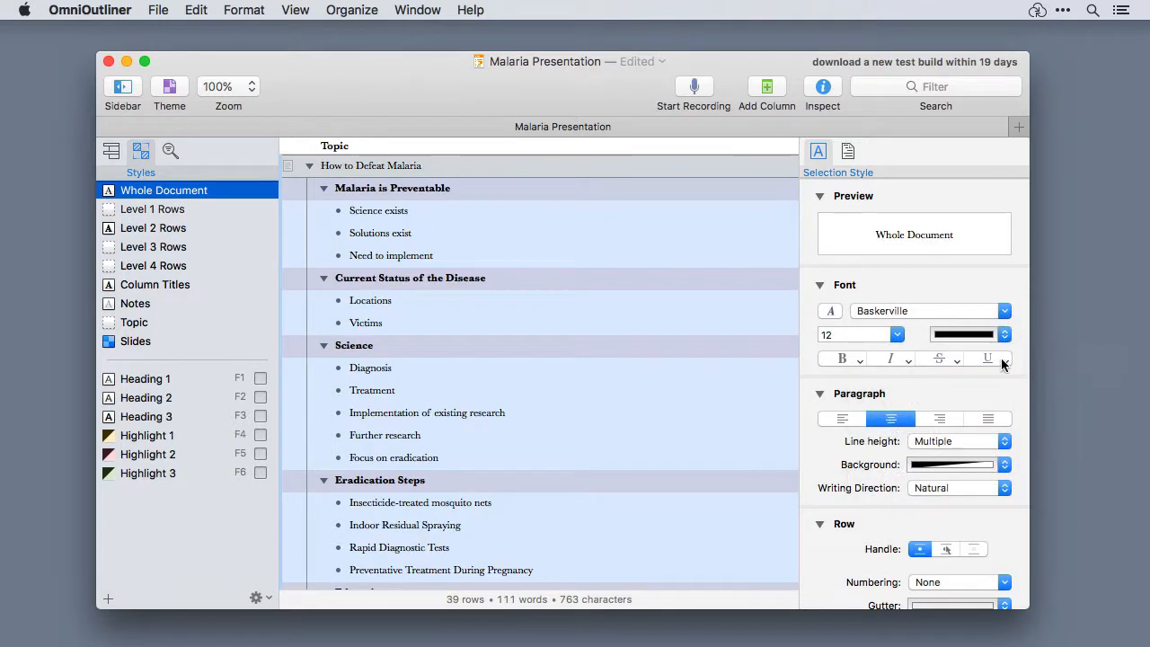
pyautogui.scroll(-1, 592, 414)
pyautogui.scroll(-15, 592, 415)
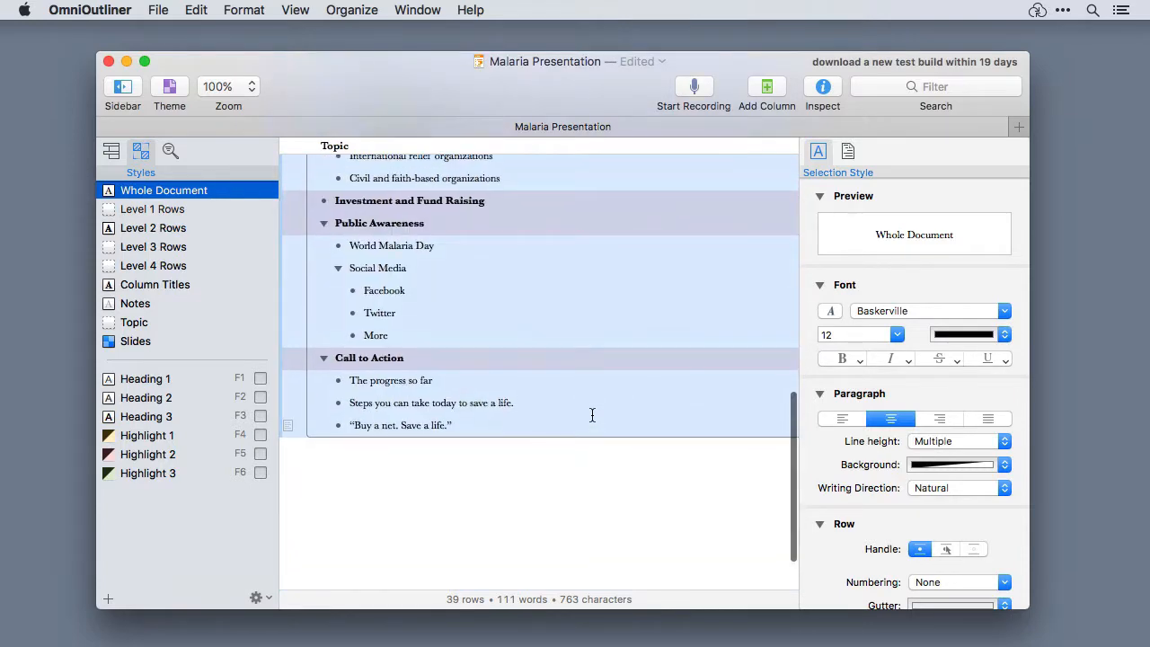
pyautogui.scroll(10, 592, 415)
pyautogui.hscroll(1, 592, 415)
pyautogui.scroll(5, 592, 415)
# Step: Apply the Heading 1 style to the "How to Defeat Malaria" row
pyautogui.click(299, 170)
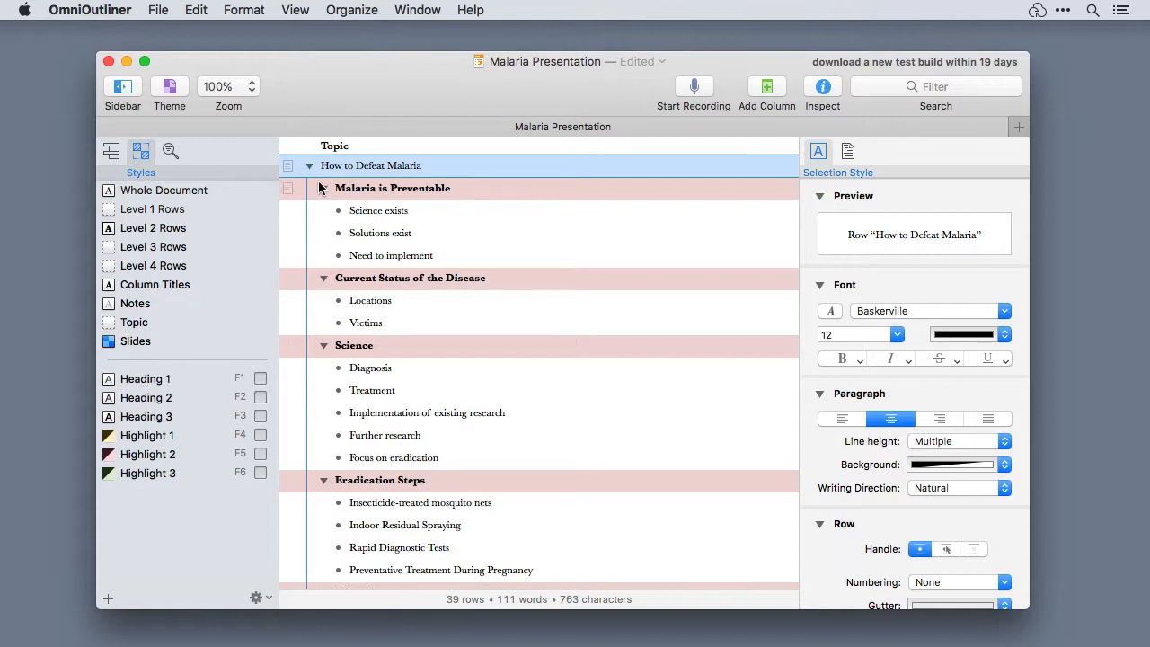
pyautogui.click(260, 380)
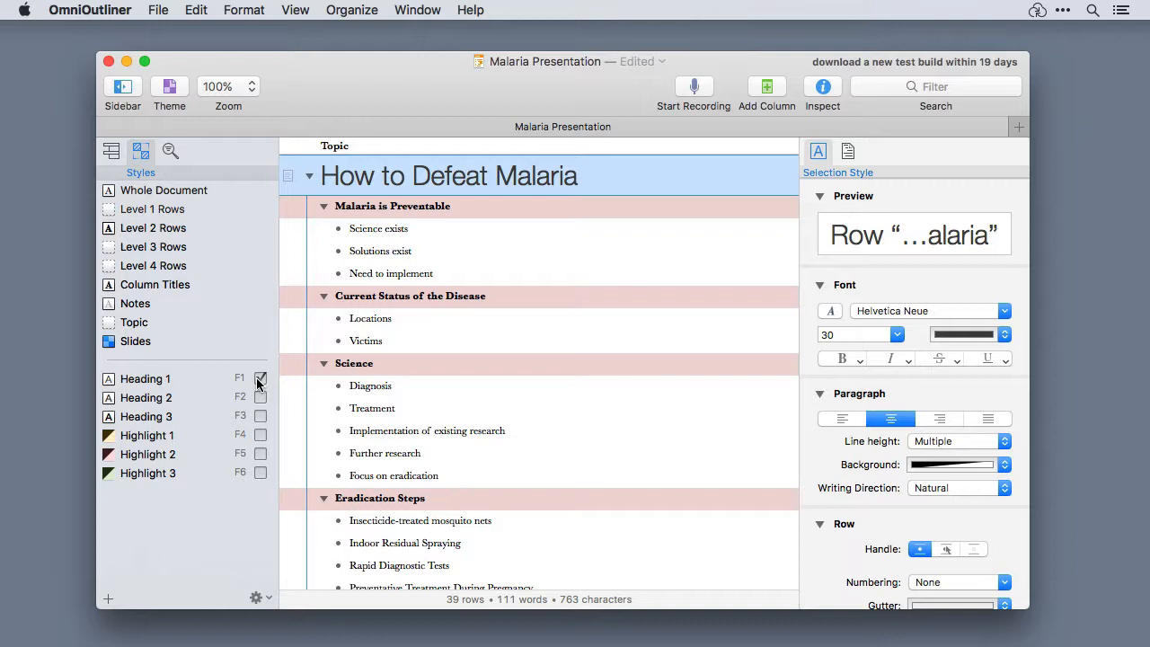
# Step: Create a new named style called "Blue Italic" with italic text and a blue background
pyautogui.click(108, 598)
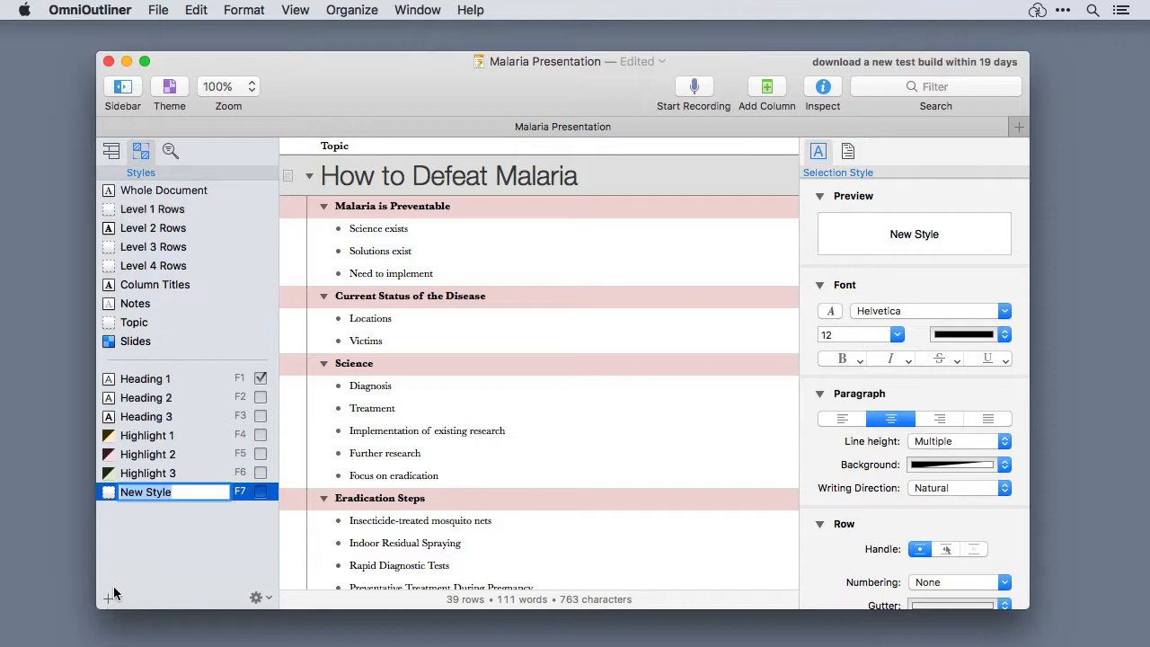
pyautogui.write('Blue')
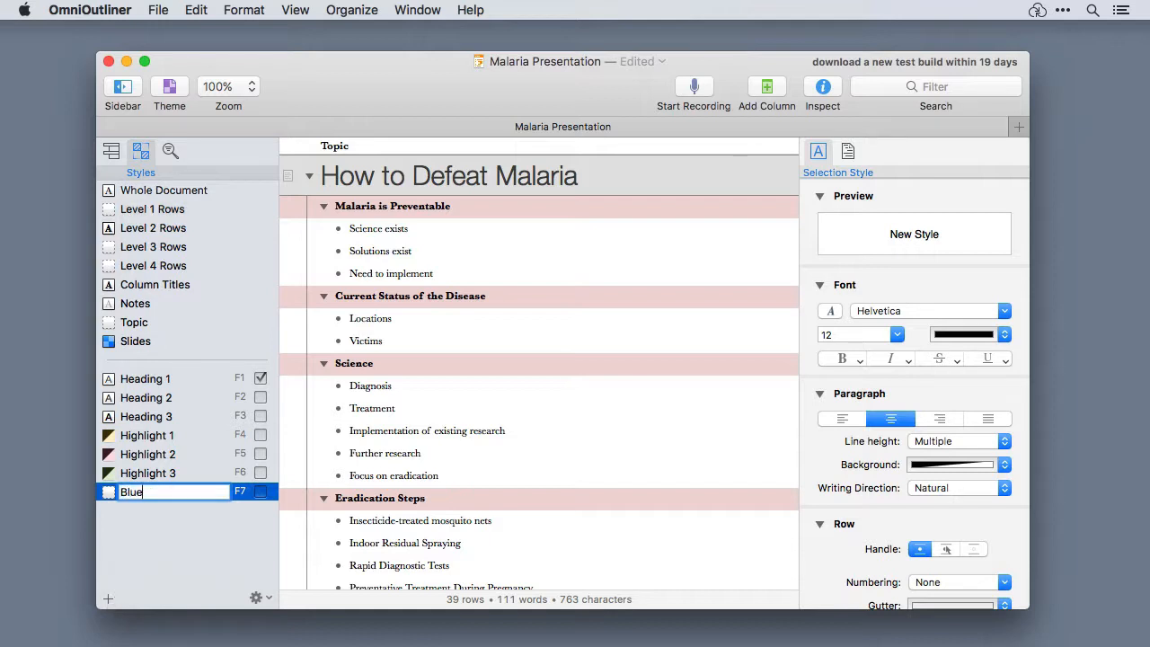
pyautogui.write(' Italic')
pyautogui.click(889, 358)
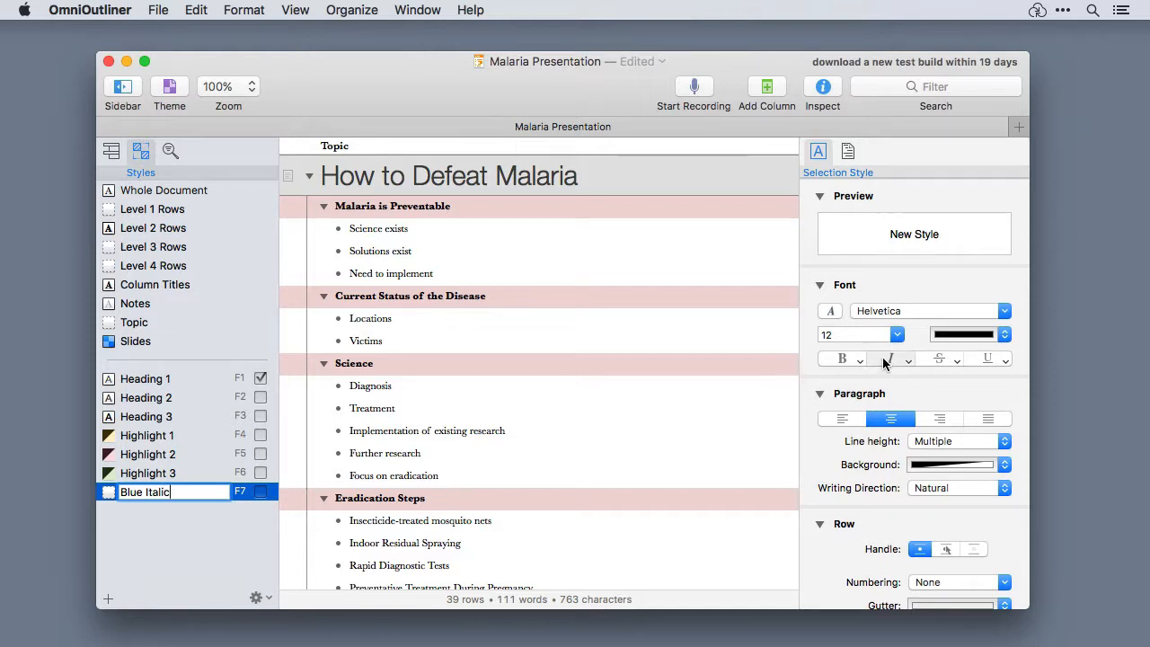
pyautogui.click(997, 464)
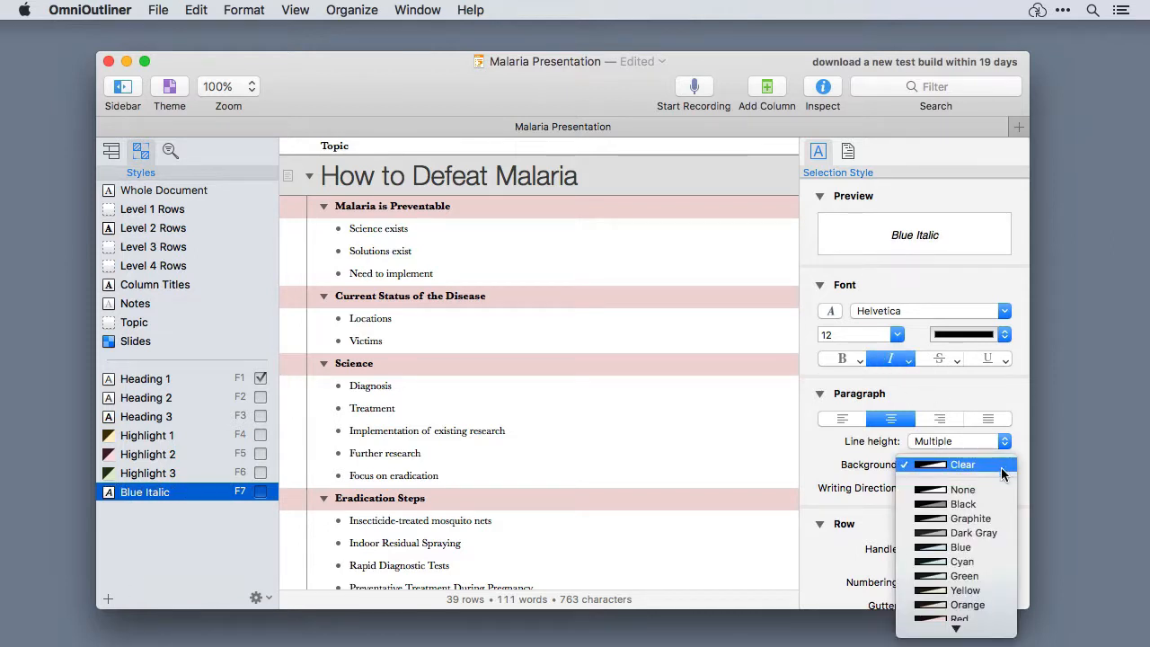
pyautogui.click(978, 545)
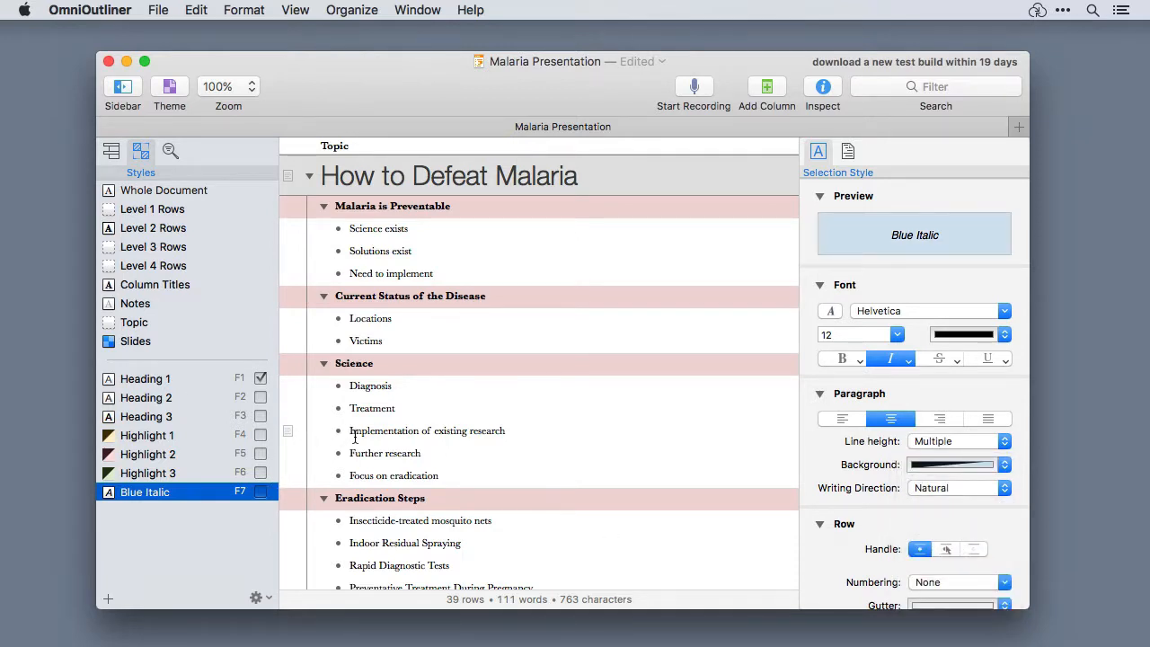
# Step: Apply the Blue Italic style to the "Treatment" row under Science
pyautogui.click(326, 411)
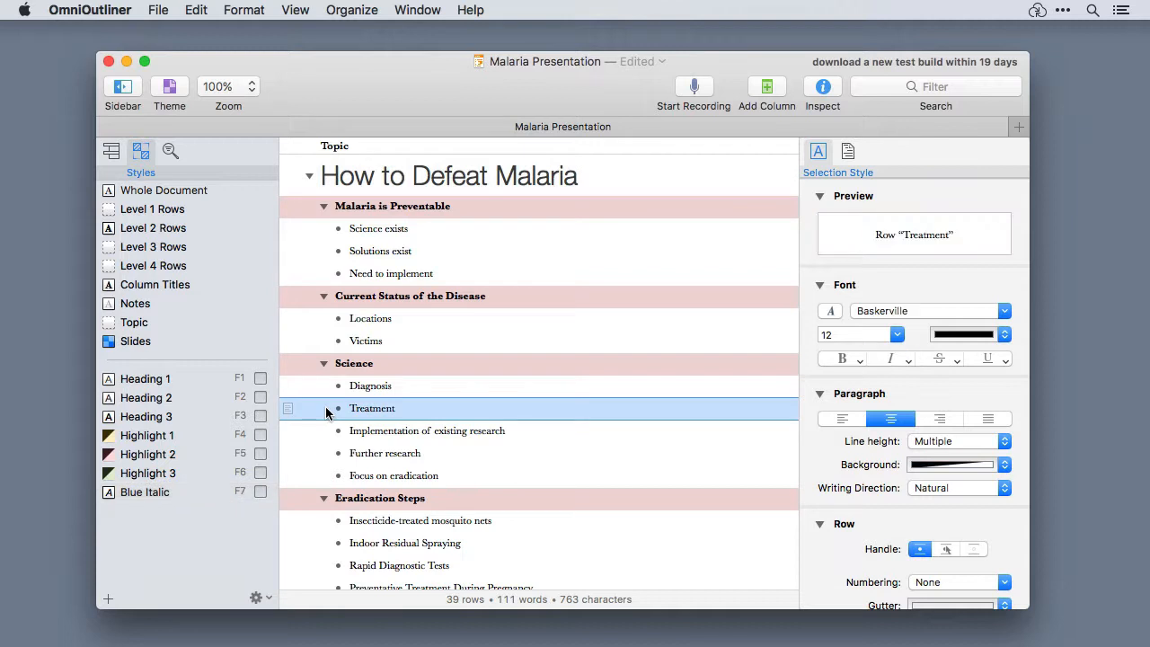
pyautogui.click(260, 493)
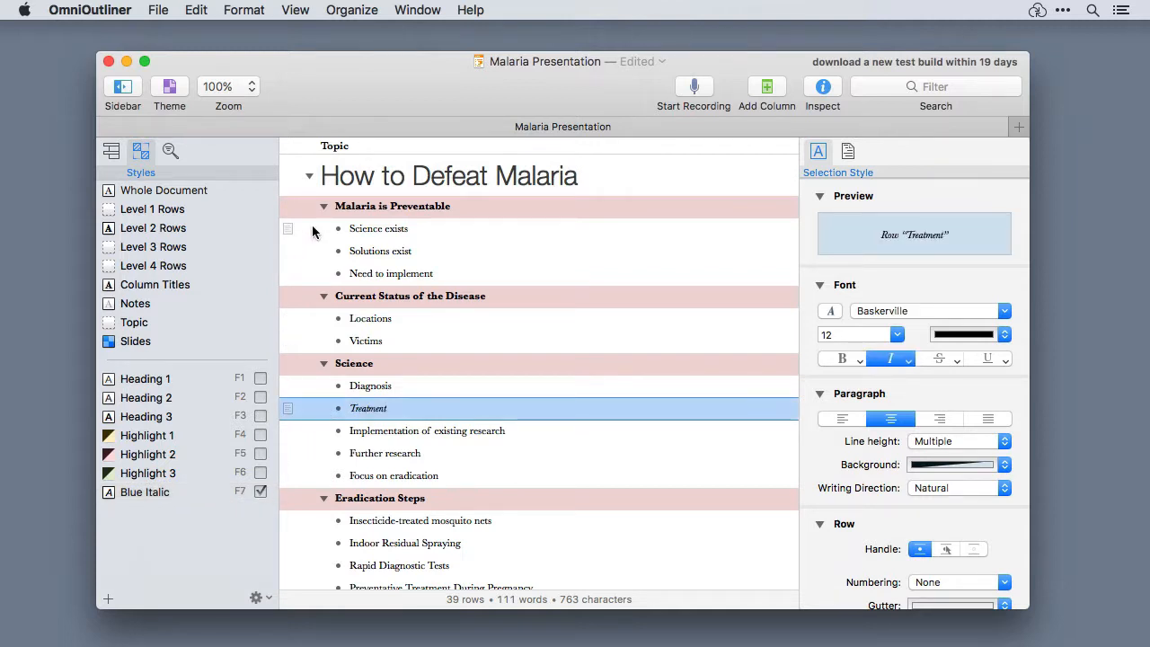
pyautogui.click(299, 185)
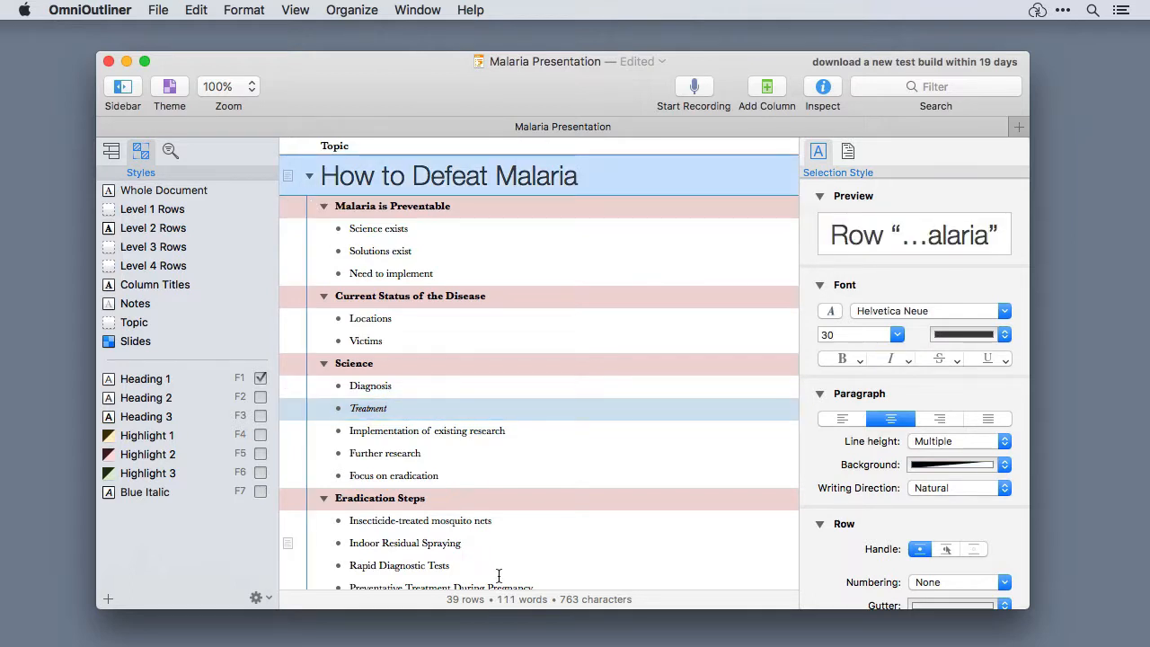
# Step: Clear the style from the "Treatment" row
pyautogui.rightClick(412, 411)
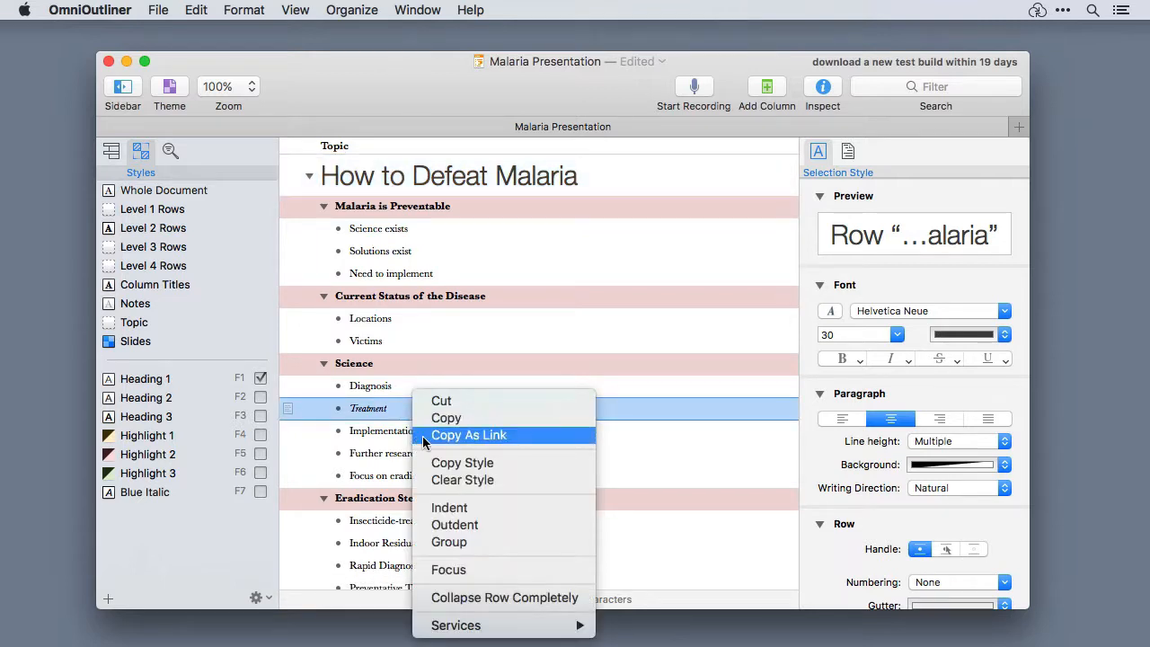
pyautogui.click(437, 479)
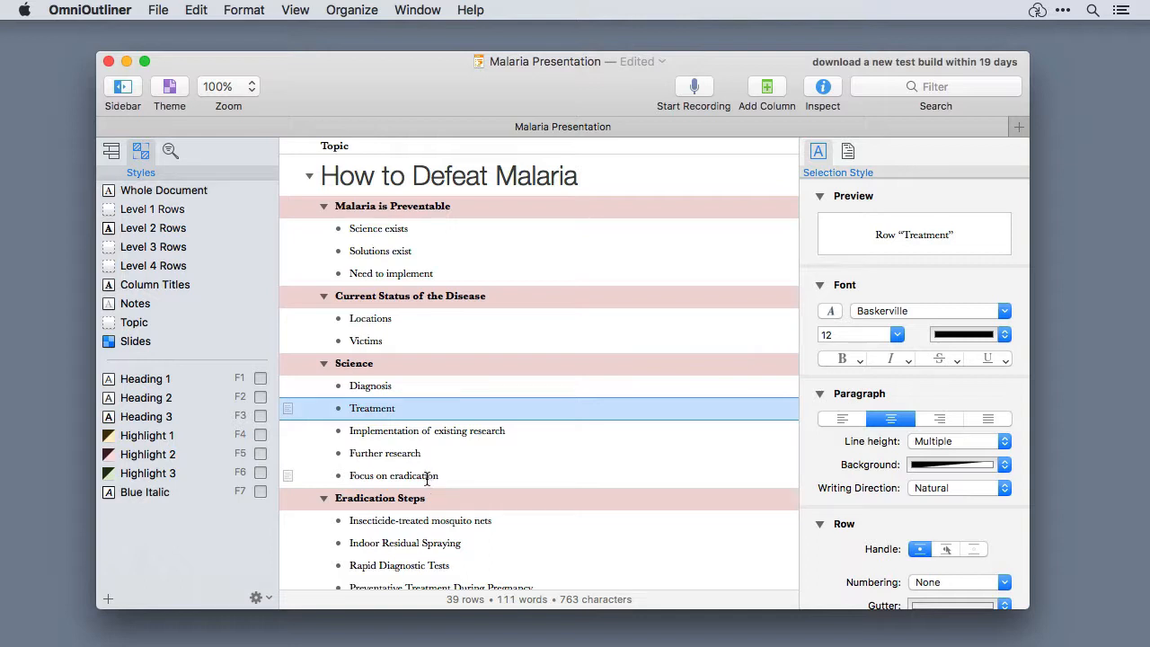
# Step: Set the font of the "Science" row alone to Futura Md BT
pyautogui.click(301, 362)
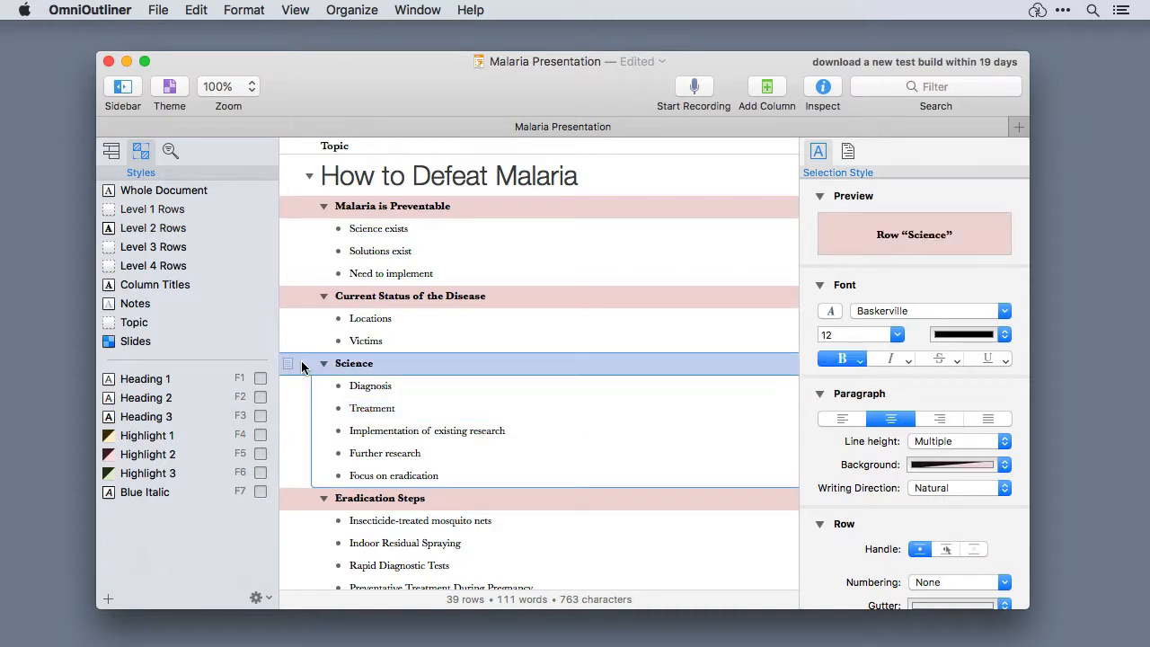
pyautogui.click(1004, 311)
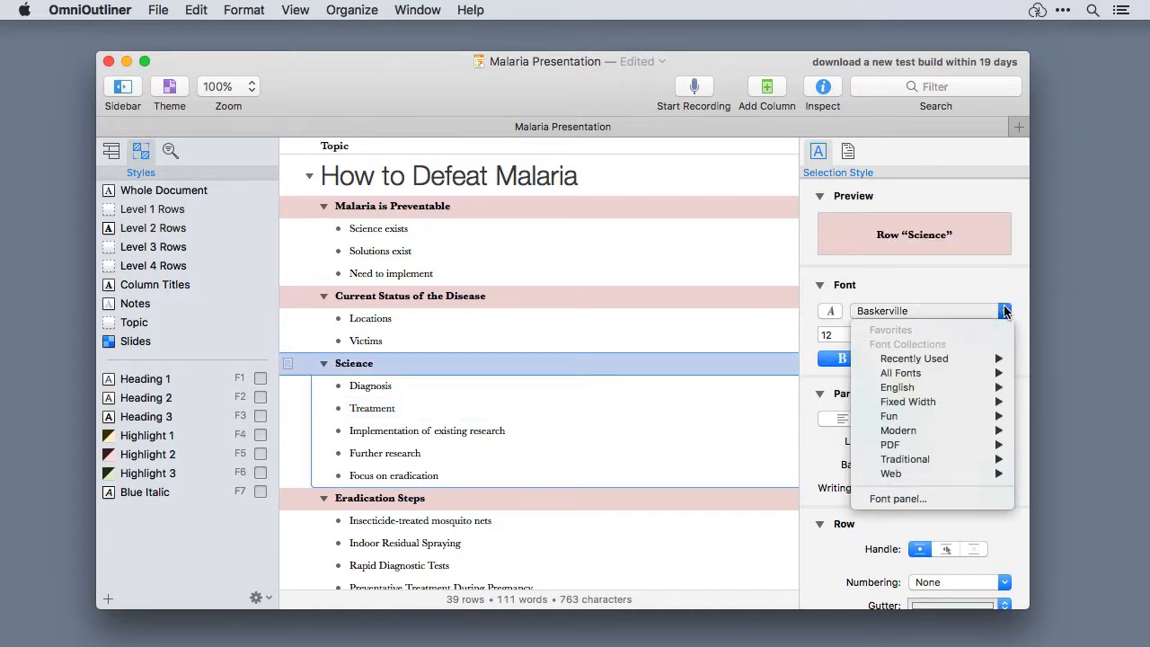
pyautogui.moveTo(974, 359)
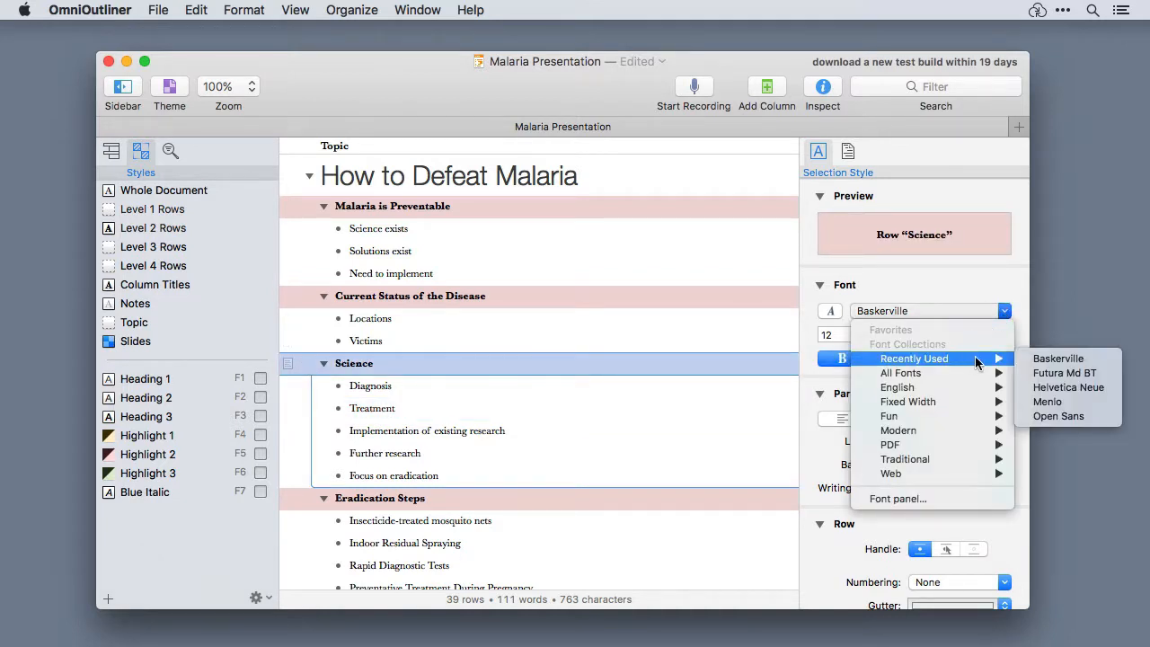
pyautogui.click(1053, 373)
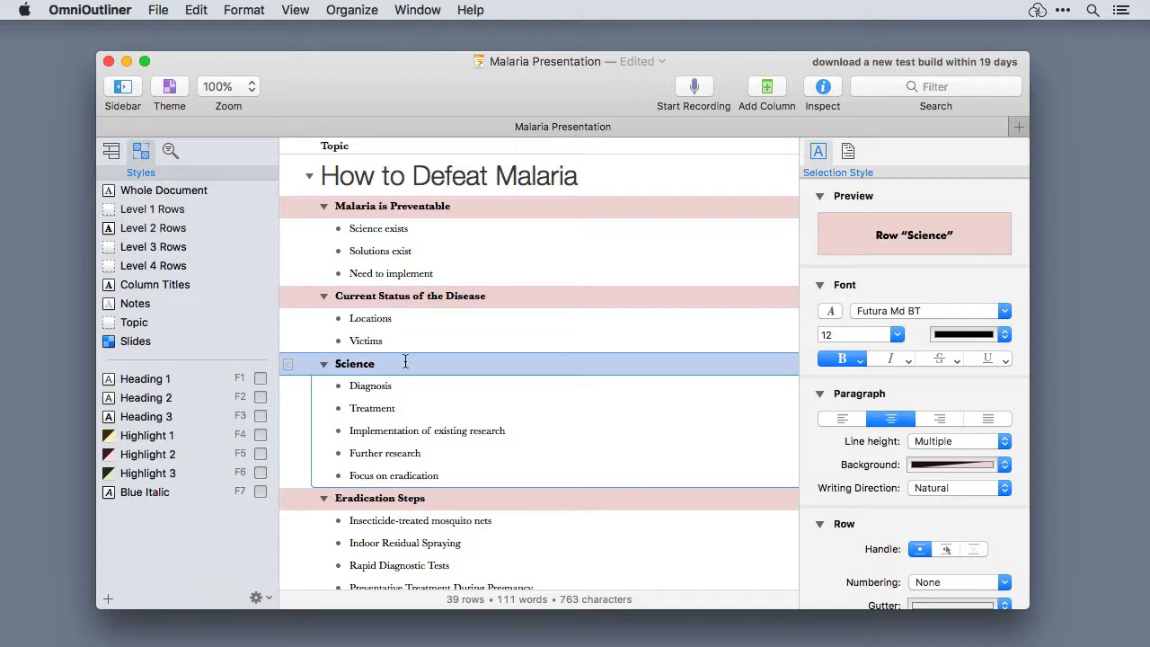
# Step: Set the font of the Level 2 Rows style to Menlo
pyautogui.click(148, 232)
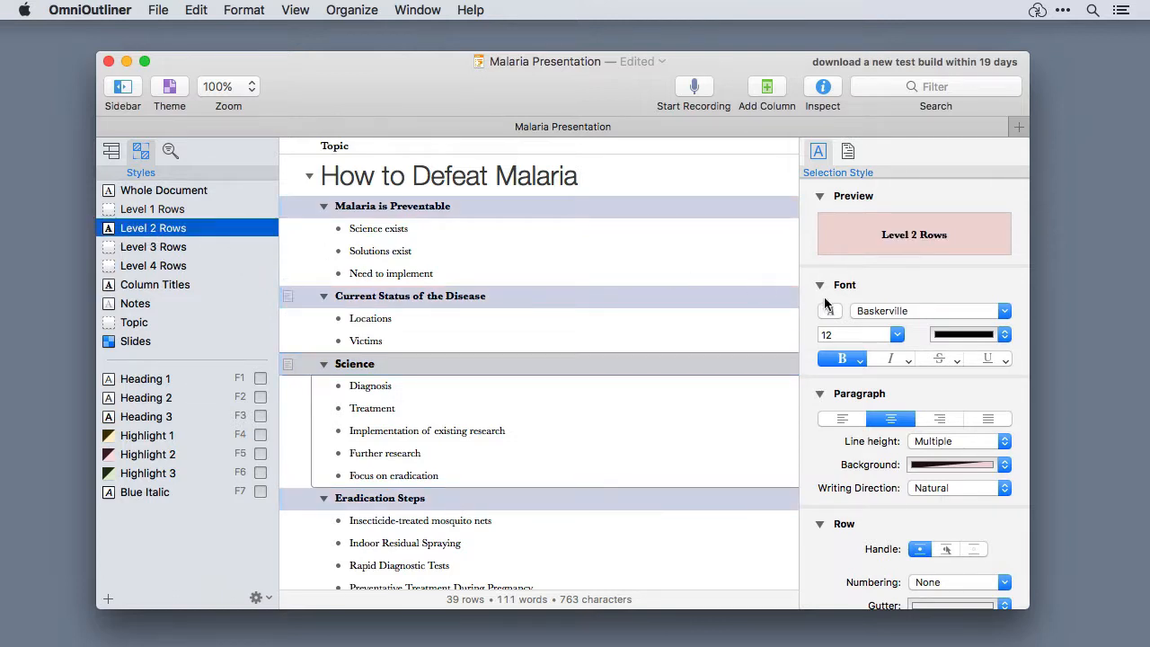
pyautogui.click(1005, 312)
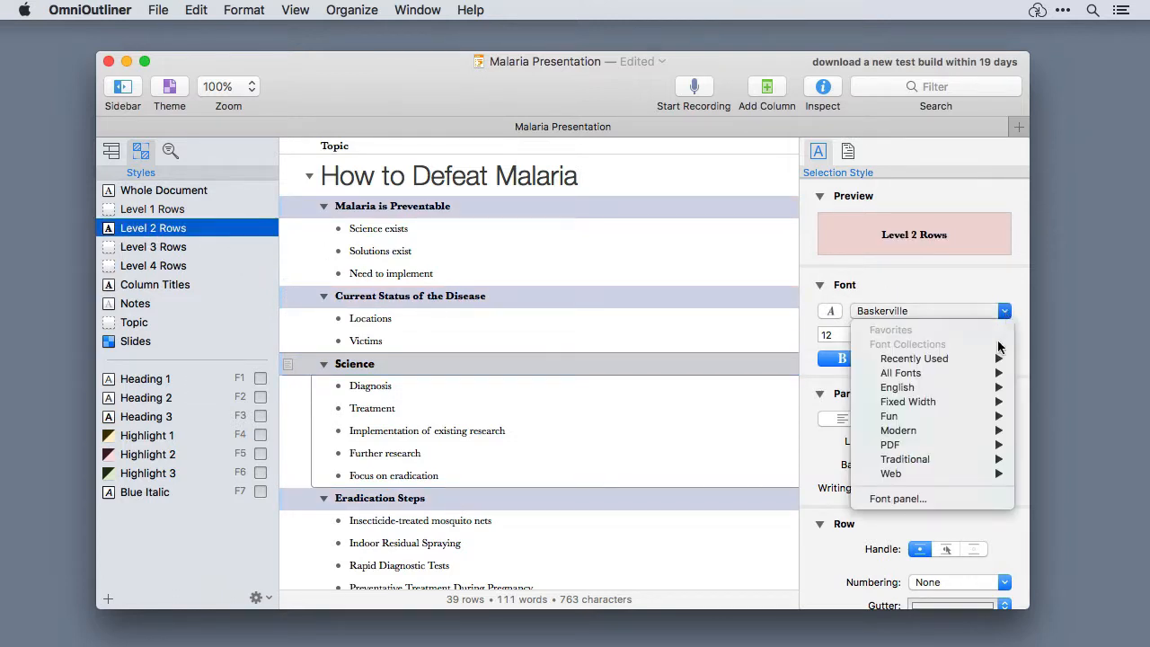
pyautogui.moveTo(993, 363)
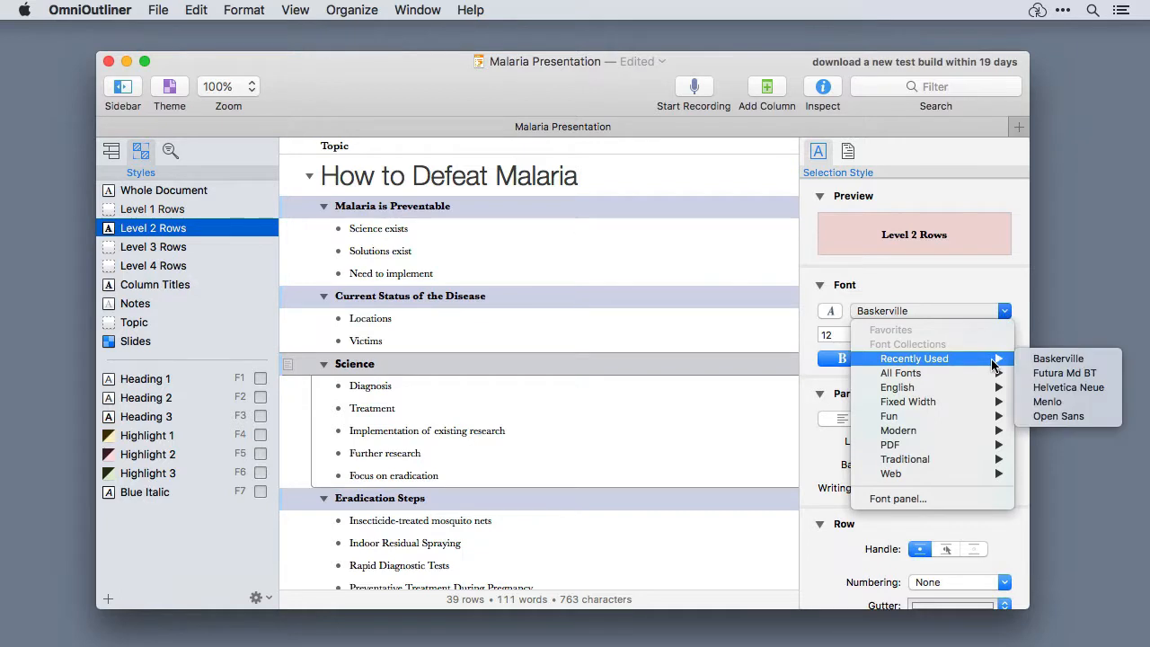
pyautogui.click(1048, 404)
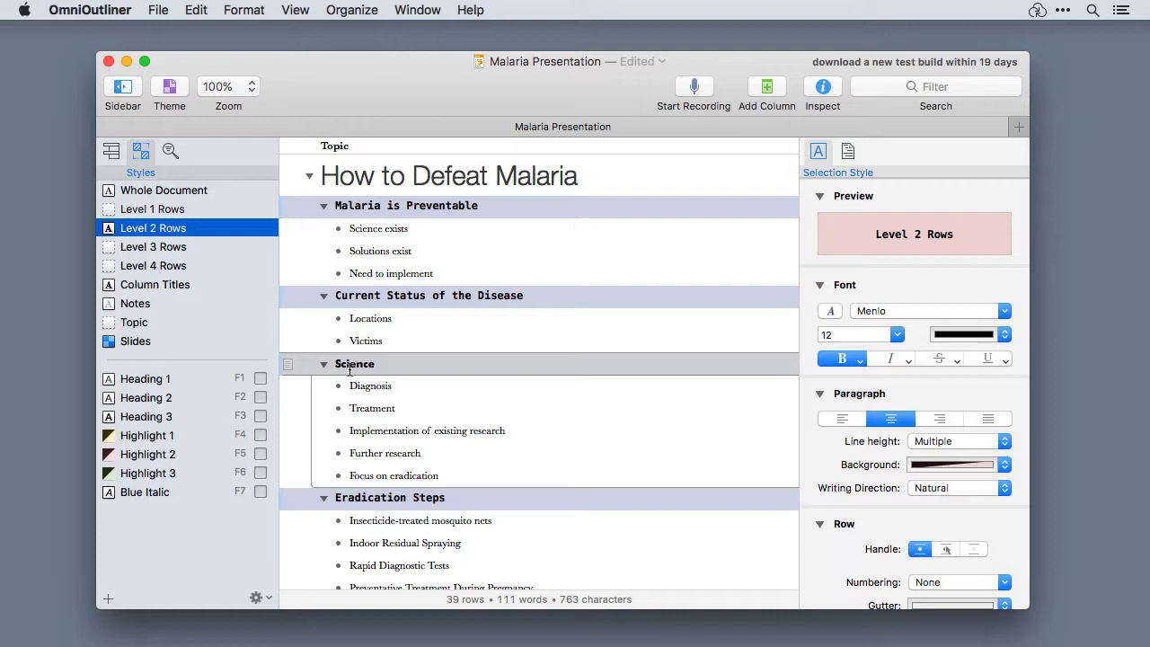
# Step: Clear the style from the "Science" row so it follows the Level 2 Rows style
pyautogui.rightClick(347, 368)
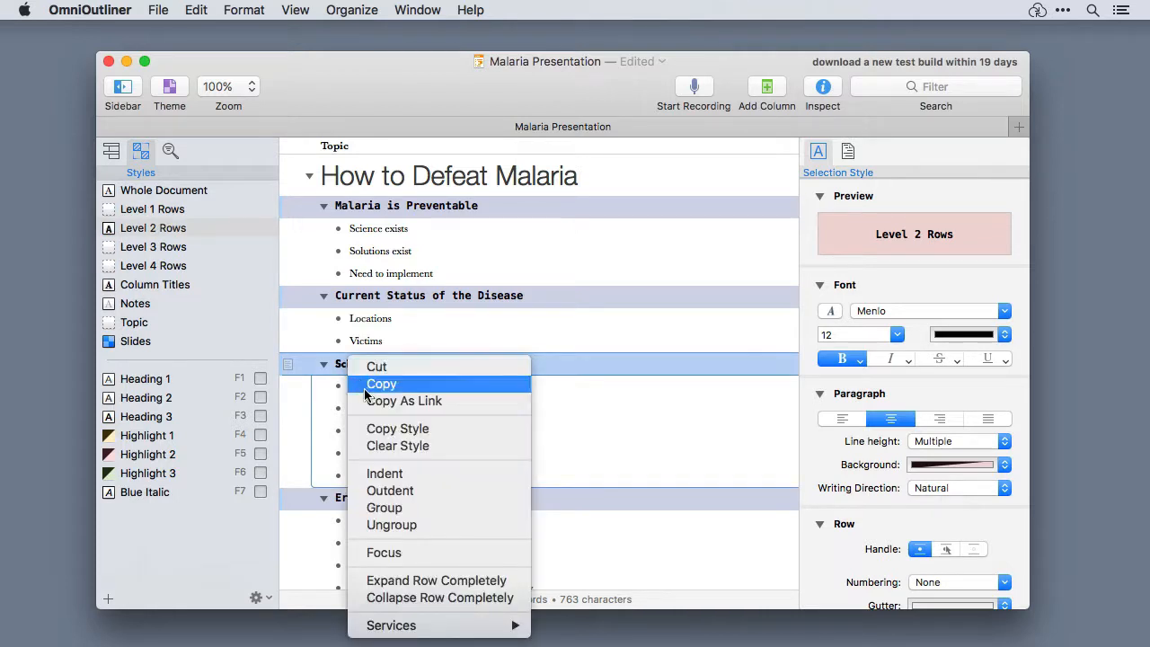
pyautogui.click(384, 447)
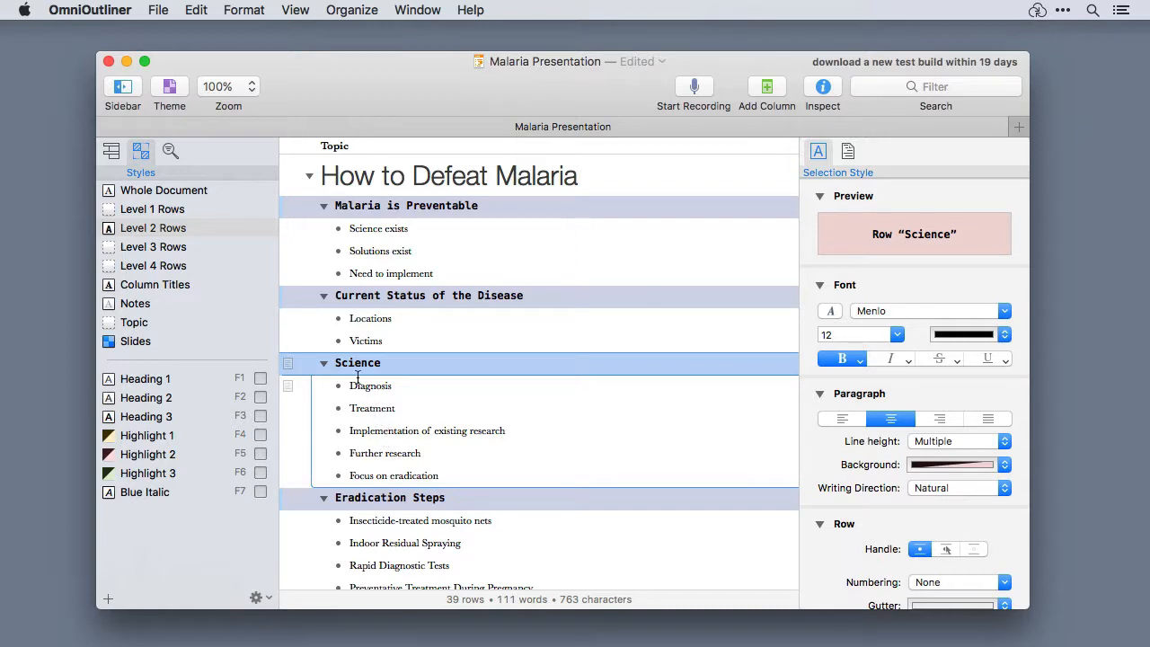
pyautogui.click(358, 295)
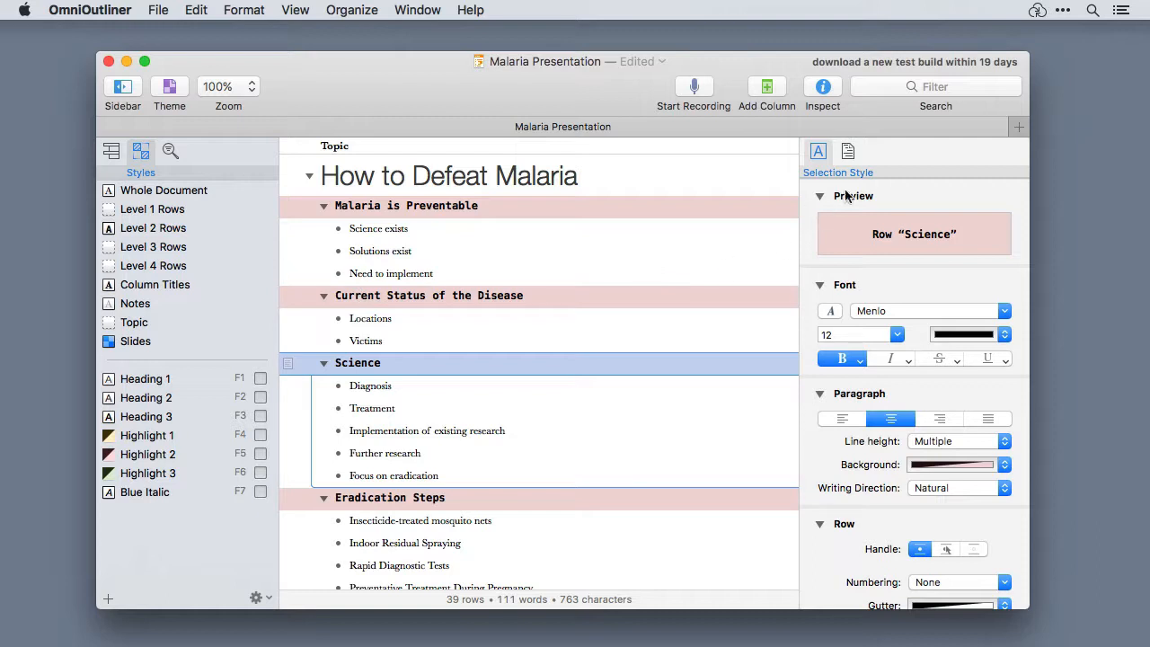
# Step: Shade the document's alternate rows light grey in the document settings
pyautogui.click(850, 153)
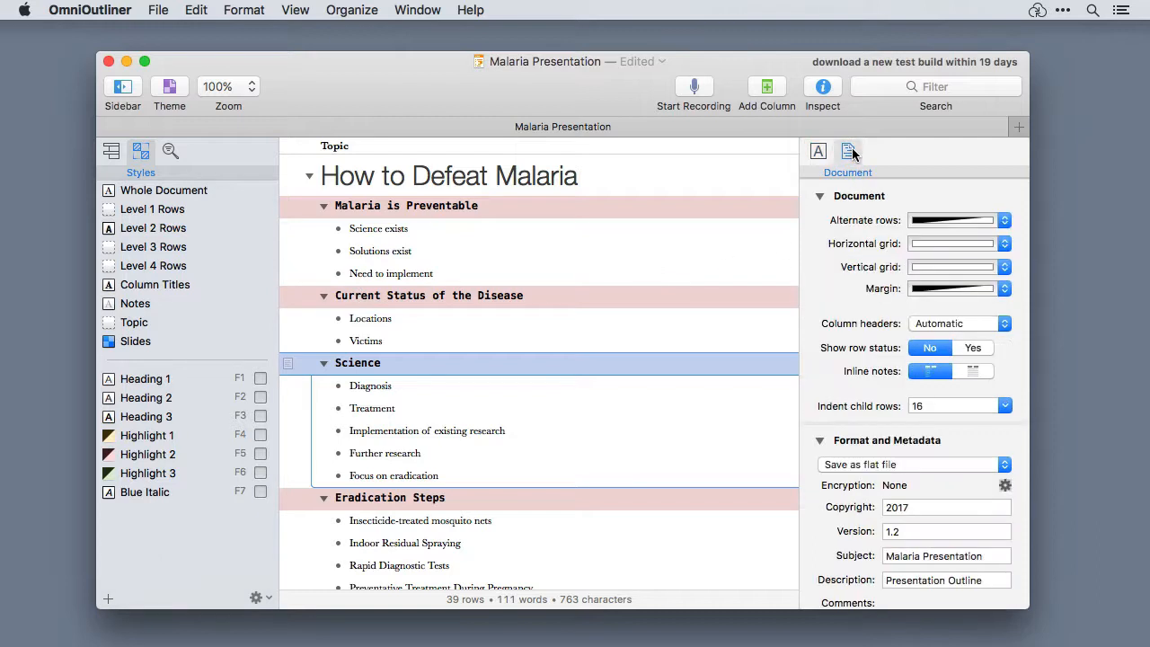
pyautogui.click(991, 220)
pyautogui.click(998, 236)
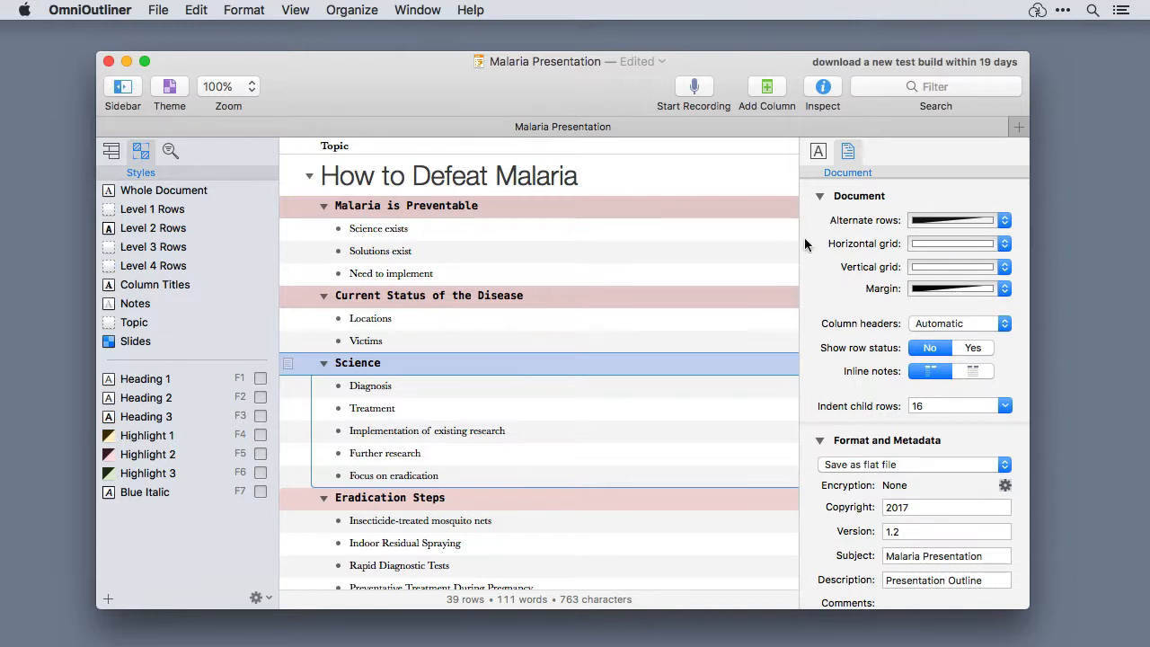
# Step: Select the Topic column and resize its width to fit
pyautogui.click(474, 151)
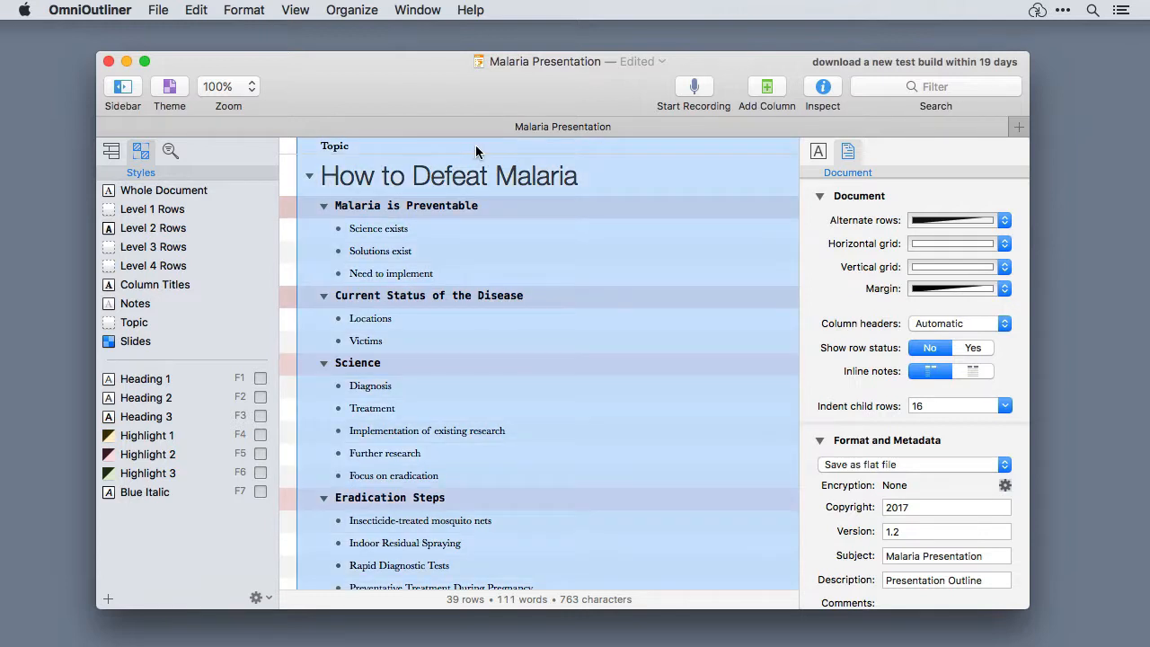
pyautogui.scroll(-2, 927, 432)
pyautogui.scroll(-1, 926, 425)
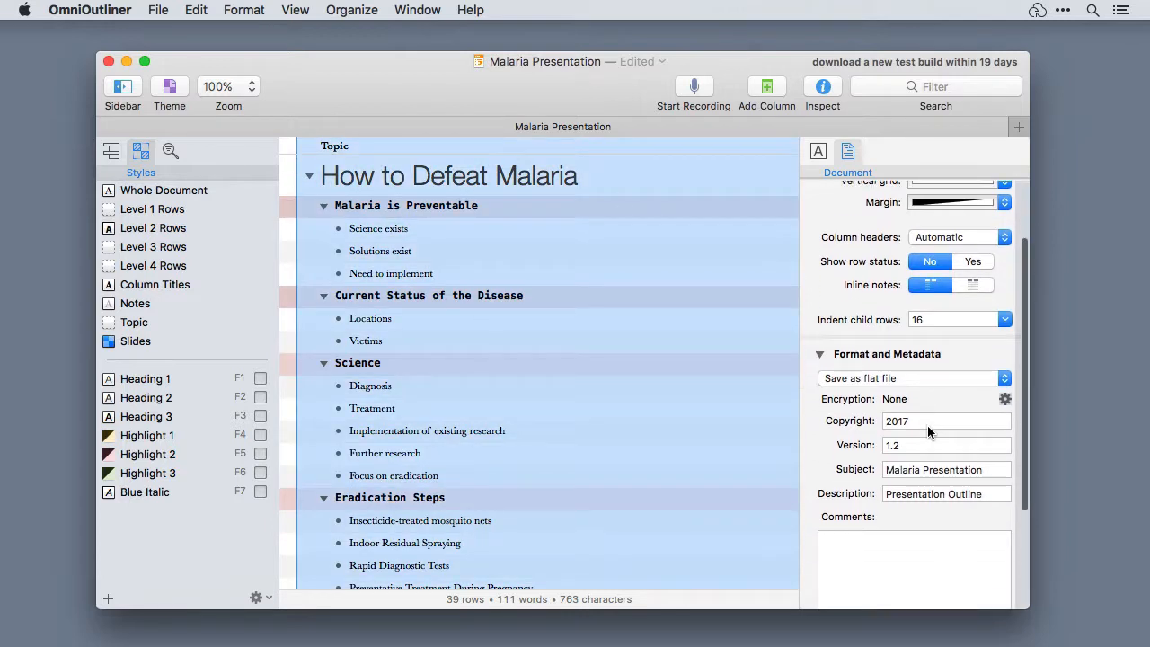
pyautogui.scroll(3, 927, 425)
pyautogui.click(819, 152)
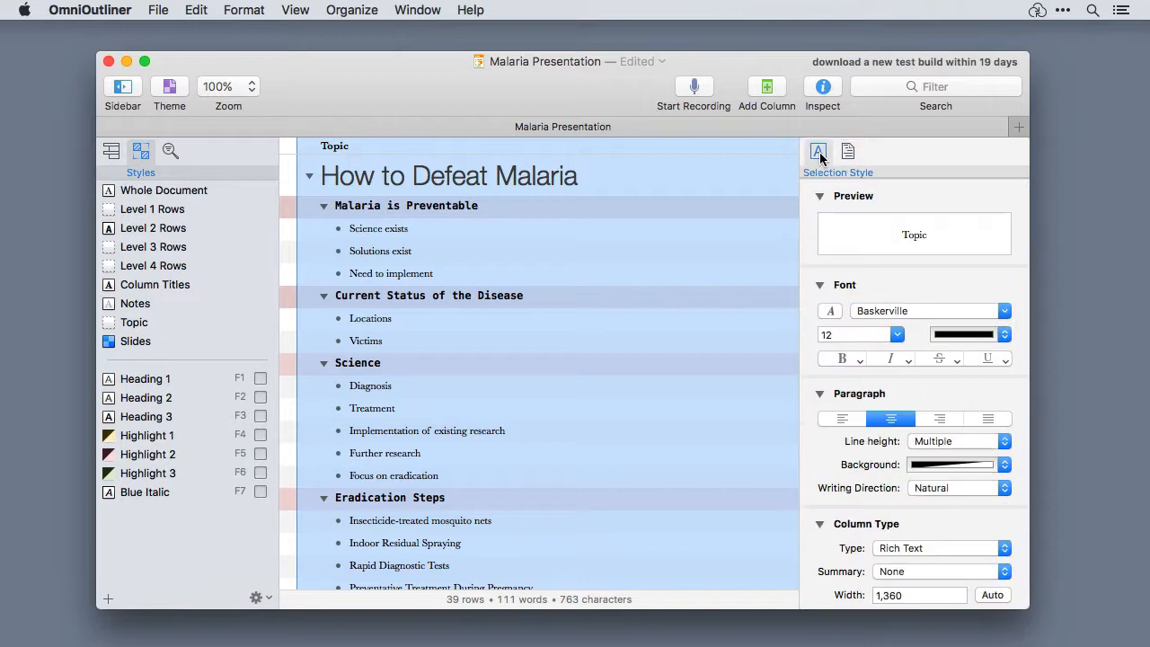
pyautogui.scroll(-5, 972, 445)
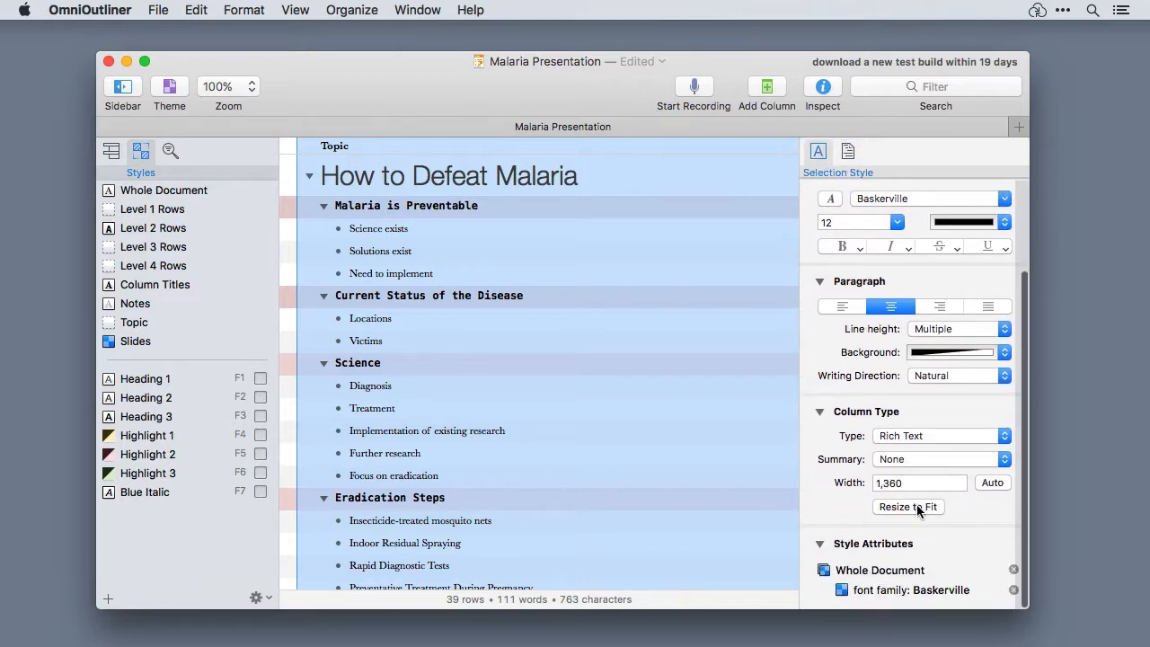
pyautogui.click(907, 506)
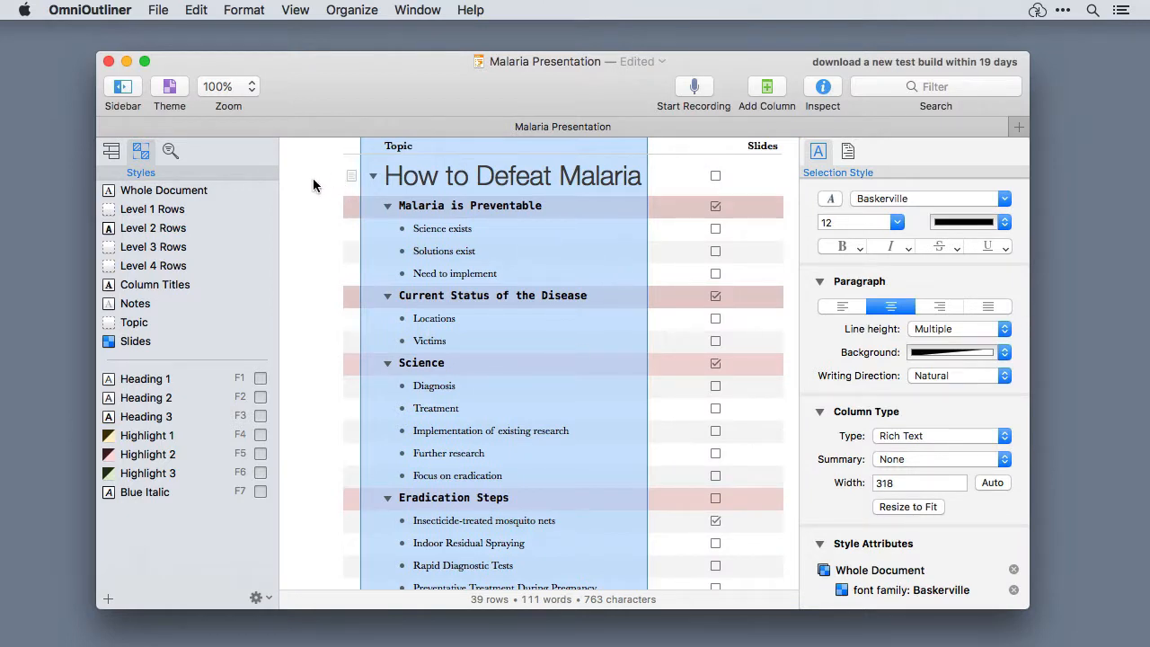
# Step: Try Graphite as the document's margin colour and undo the change
pyautogui.click(848, 153)
pyautogui.scroll(3, 916, 270)
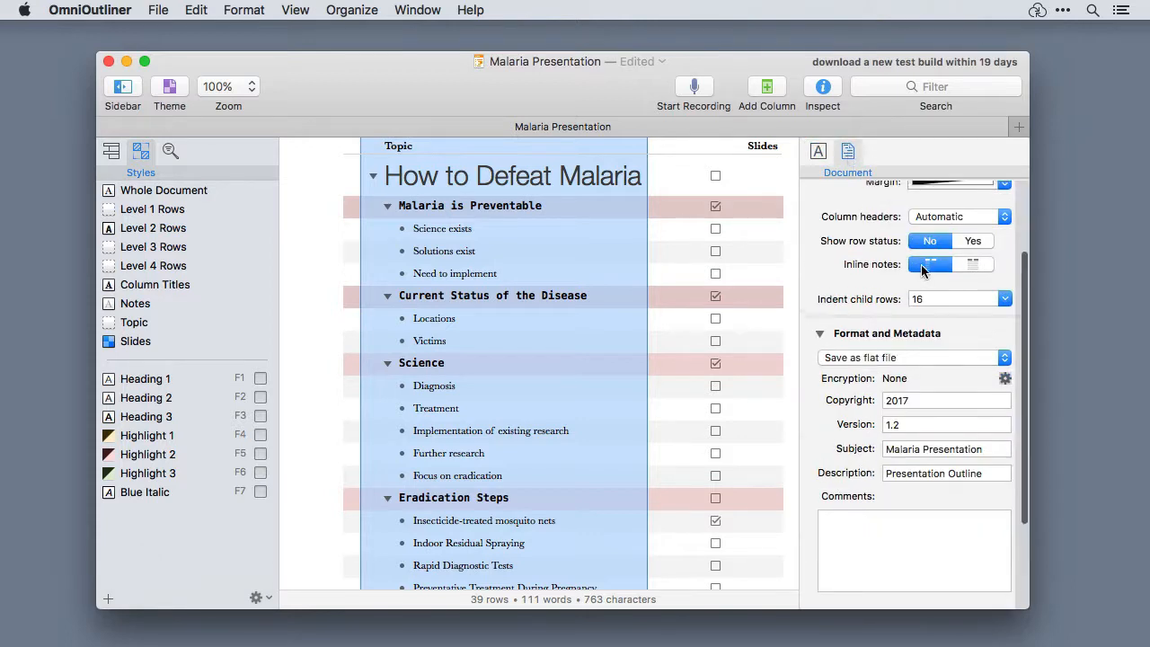
pyautogui.click(1005, 288)
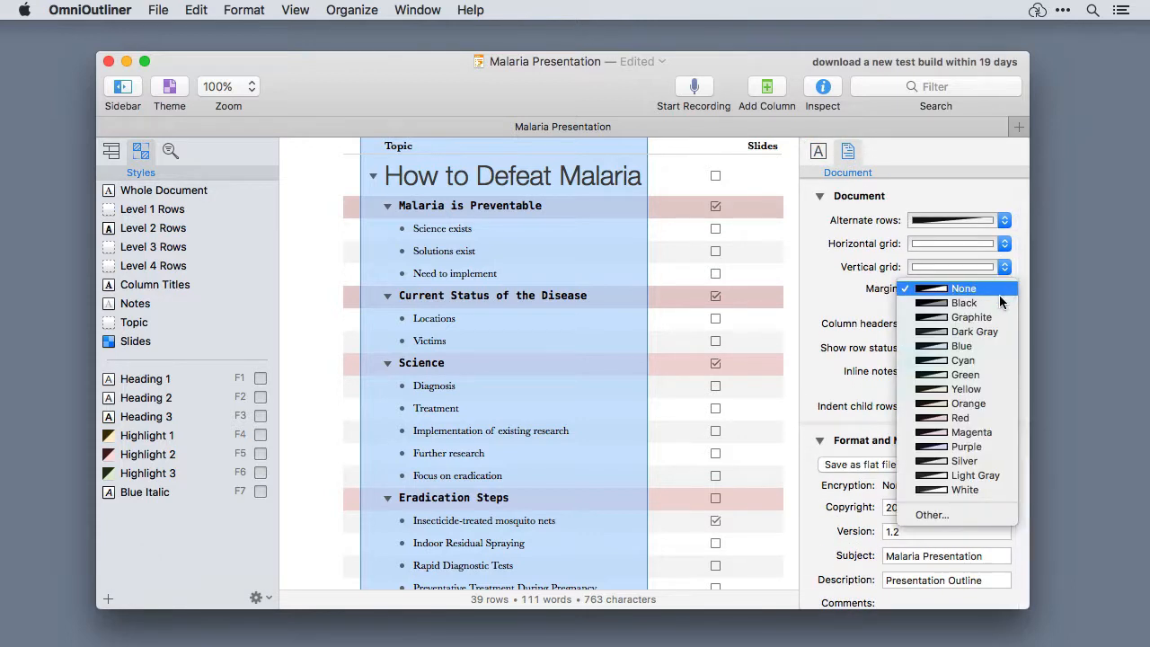
pyautogui.click(989, 316)
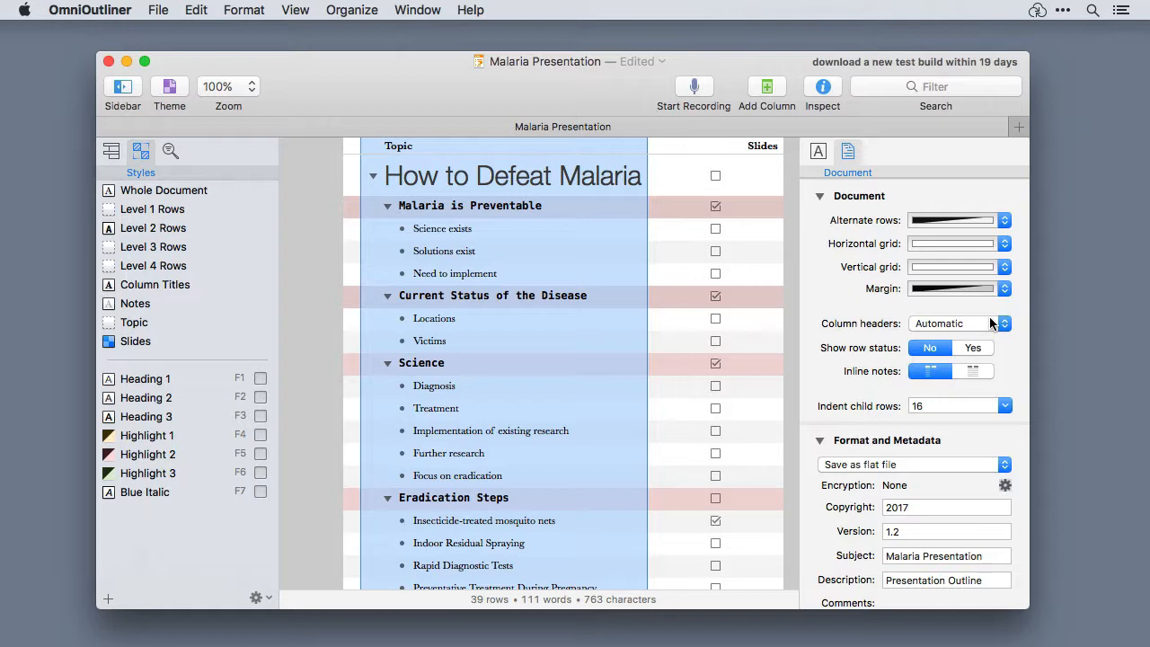
pyautogui.press('super+z')
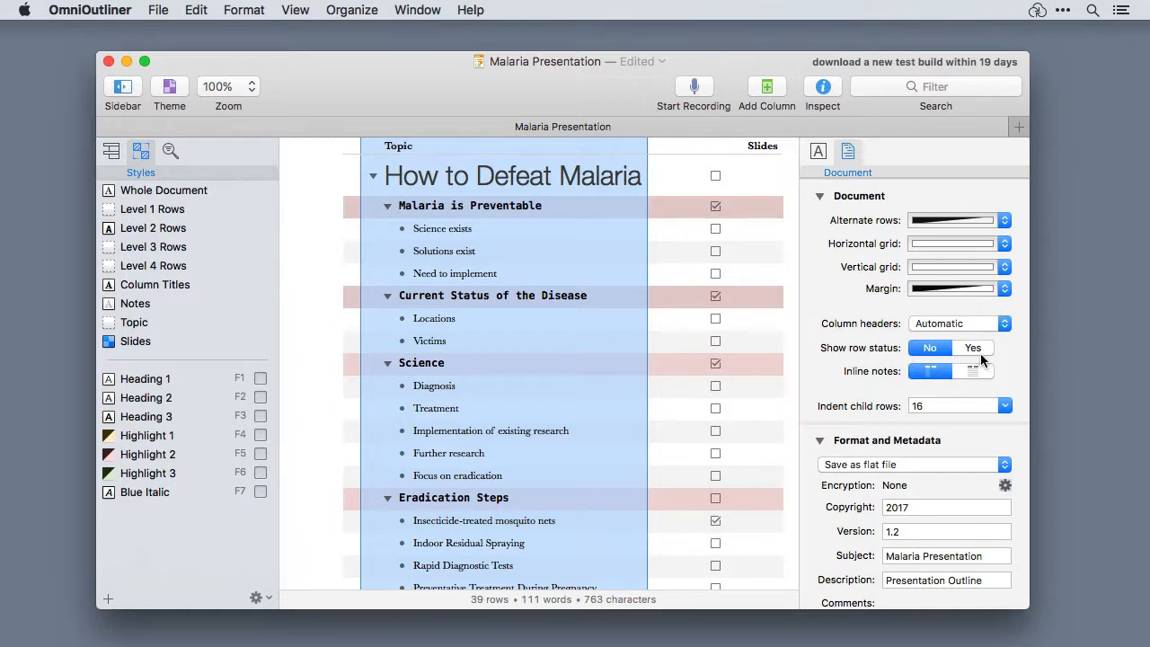
# Step: Set the document's child row indent to 24
pyautogui.click(1005, 407)
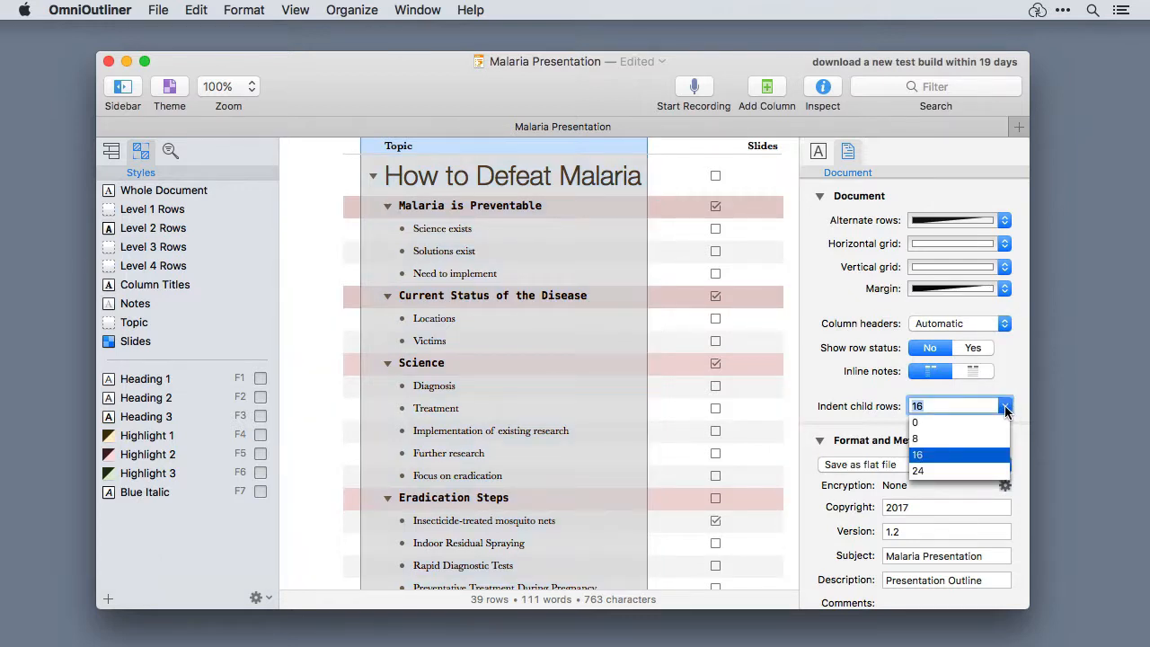
pyautogui.click(955, 472)
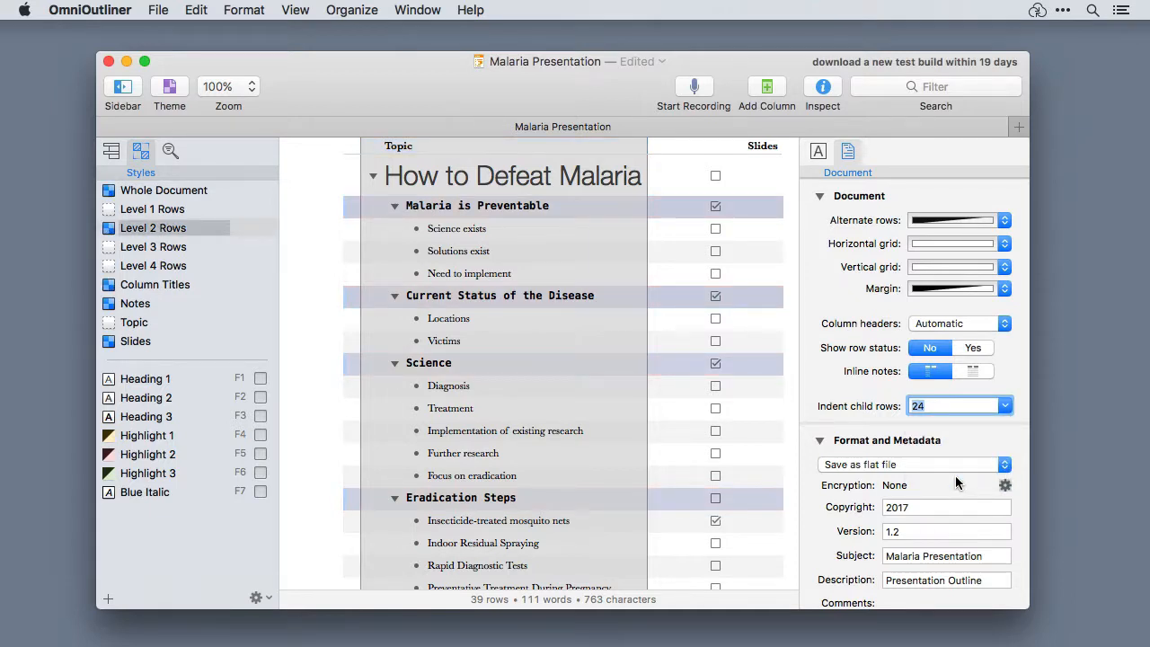
pyautogui.scroll(-5, 955, 483)
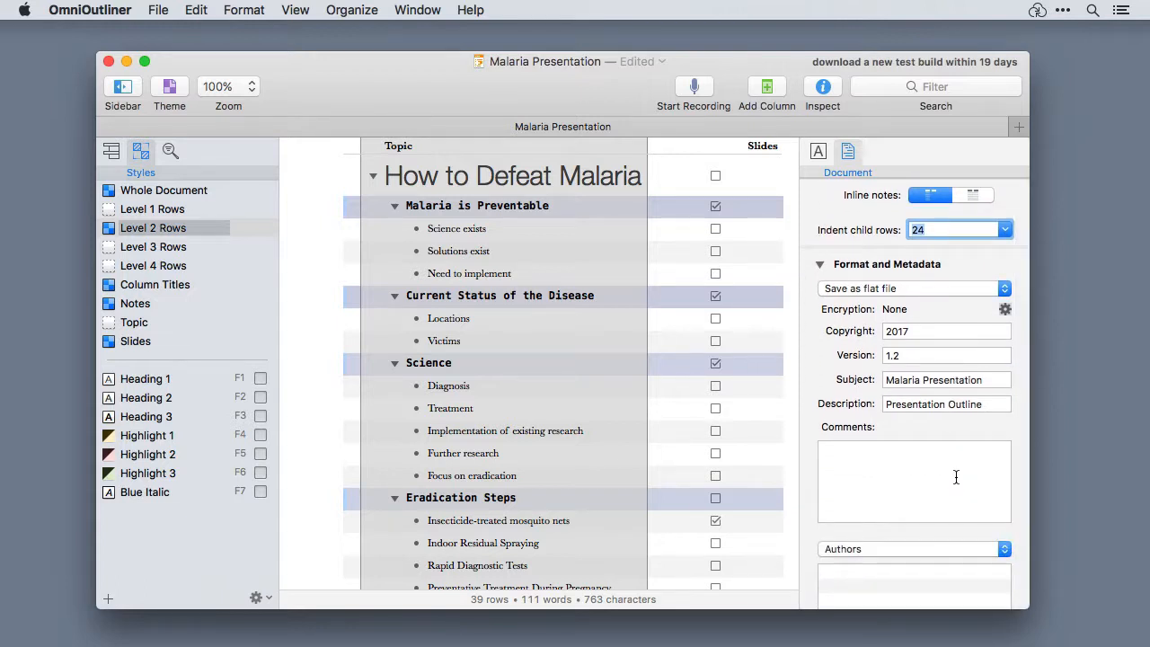
# Step: Select the "How to Defeat Malaria" row and show its selection style settings
pyautogui.click(818, 151)
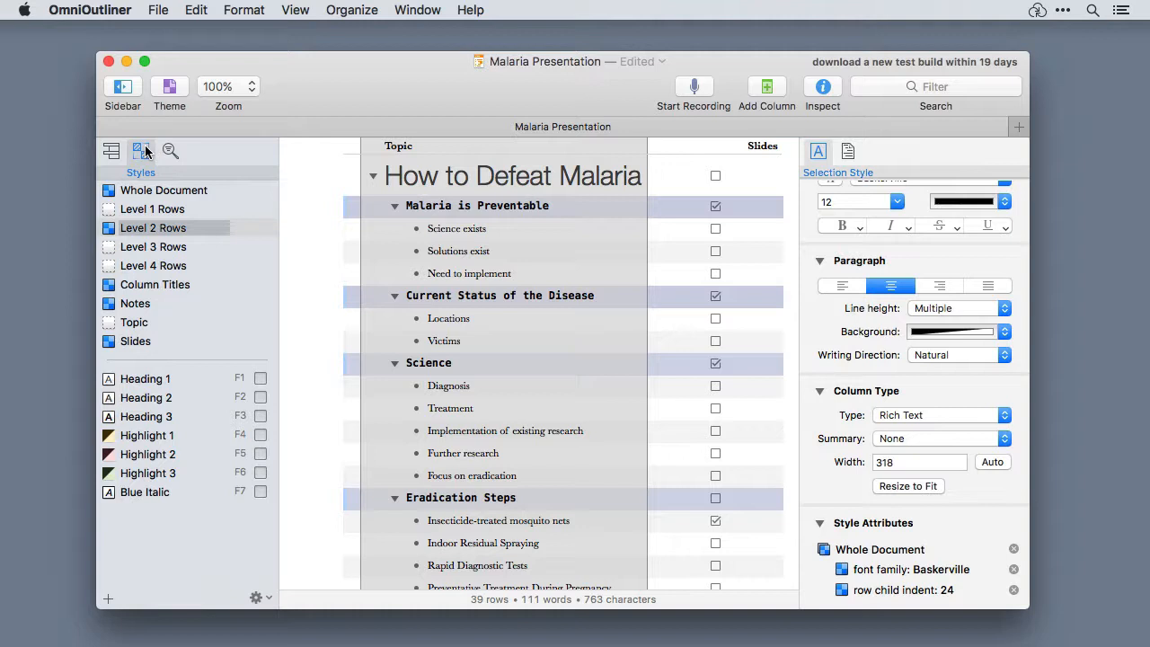
pyautogui.click(308, 188)
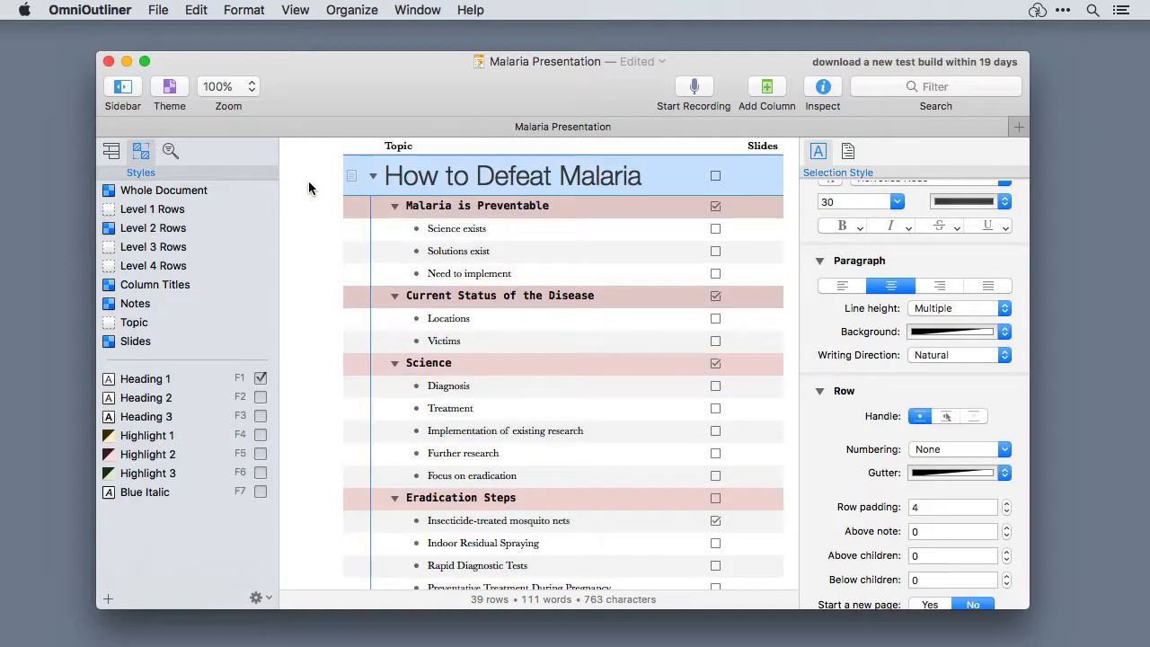